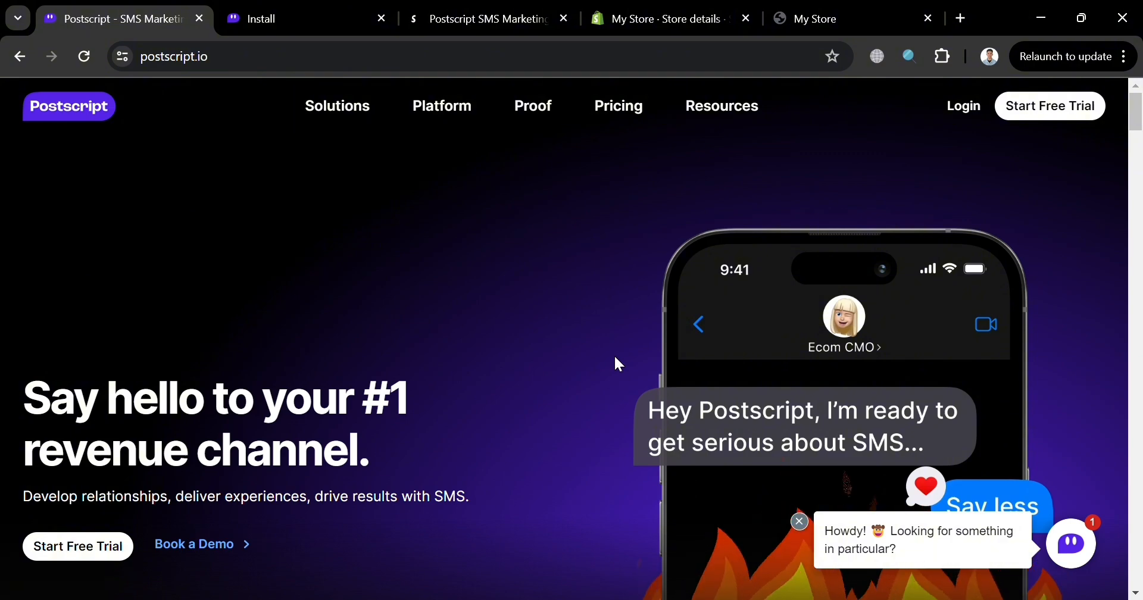
- Examine the Postscript homepage's results, SMS products, customer journey sections, support offerings and free trial offer
scroll(619, 364, "down", 6)
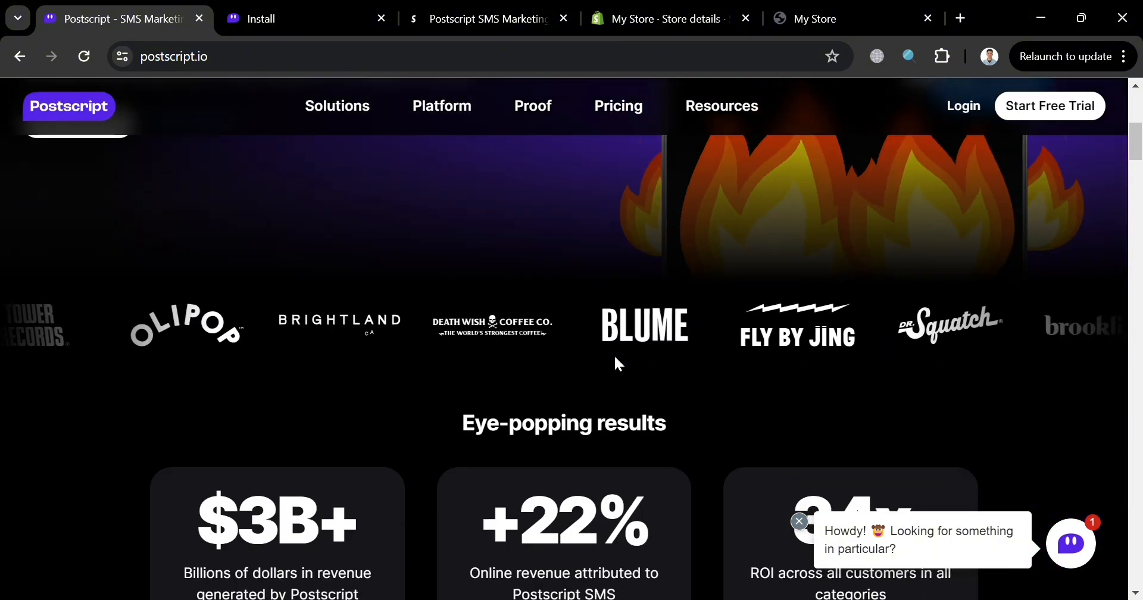
scroll(615, 358, "down", 6)
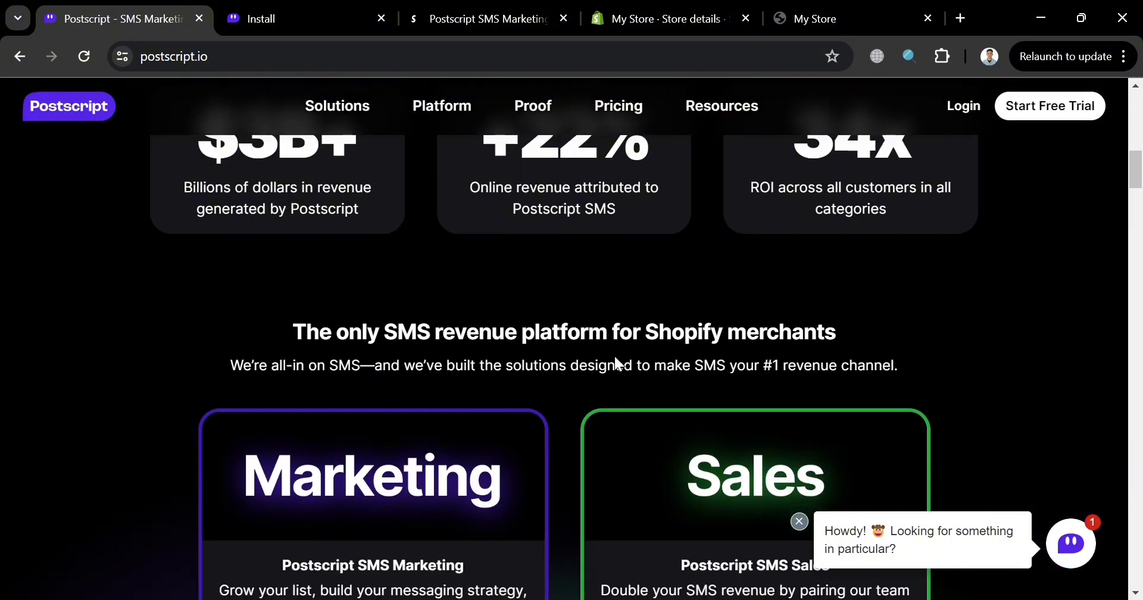
scroll(616, 360, "down", 5)
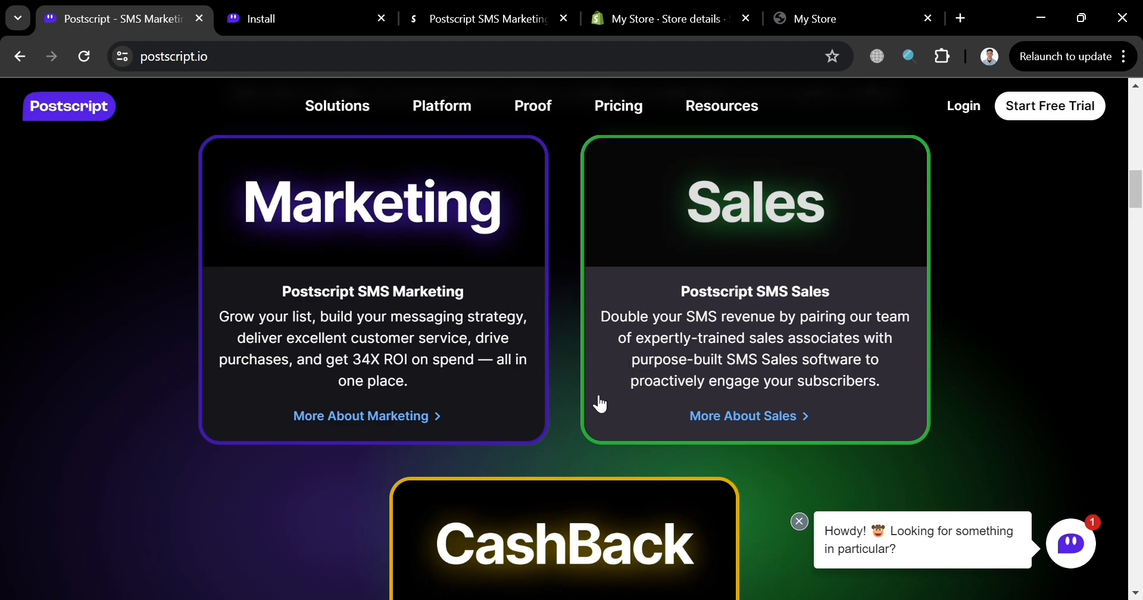
scroll(775, 455, "down", 10)
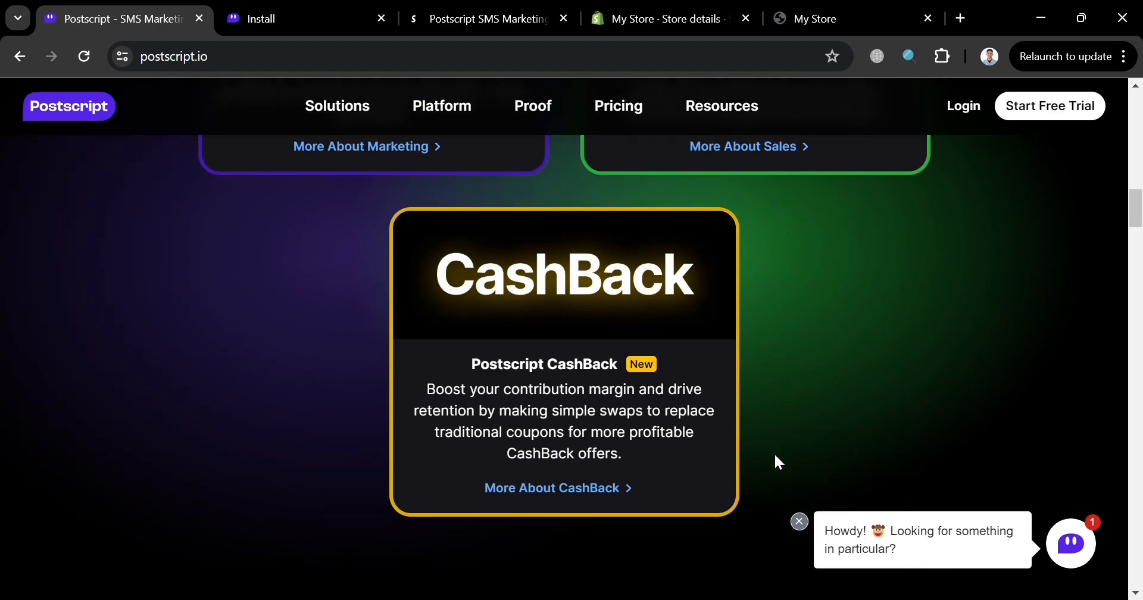
scroll(779, 463, "down", 9)
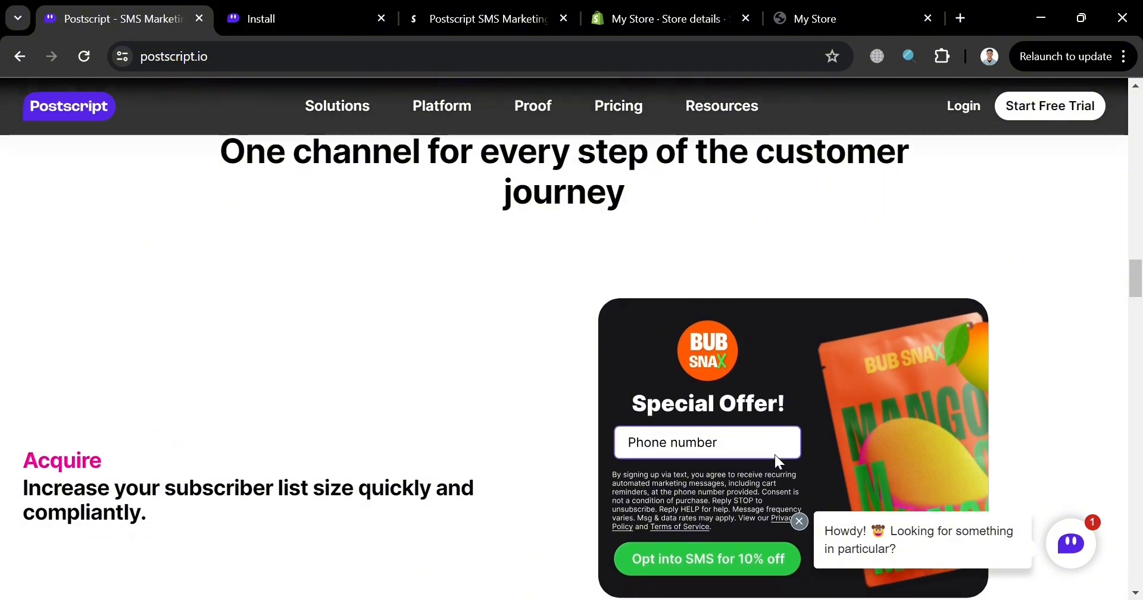
scroll(776, 455, "down", 2)
scroll(774, 455, "down", 4)
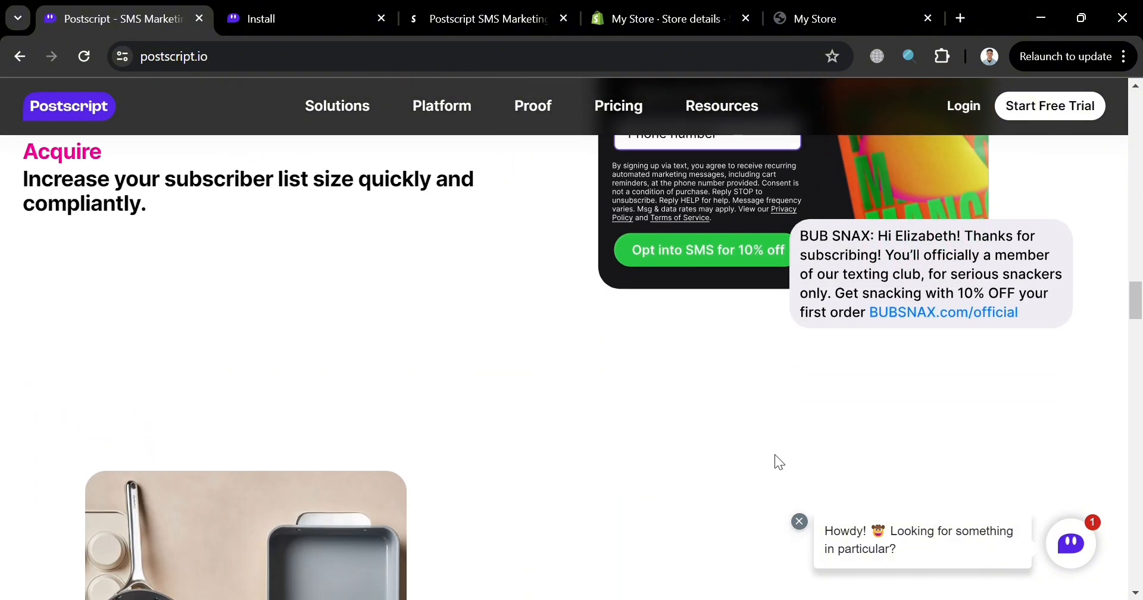
scroll(725, 430, "down", 2)
scroll(725, 430, "down", 12)
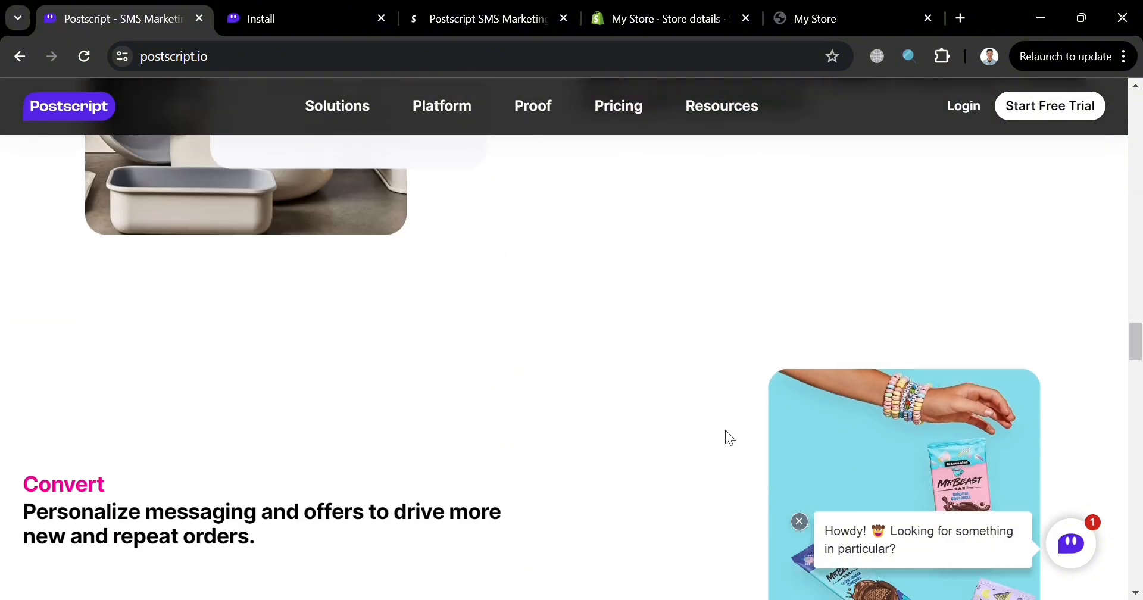
scroll(725, 430, "down", 13)
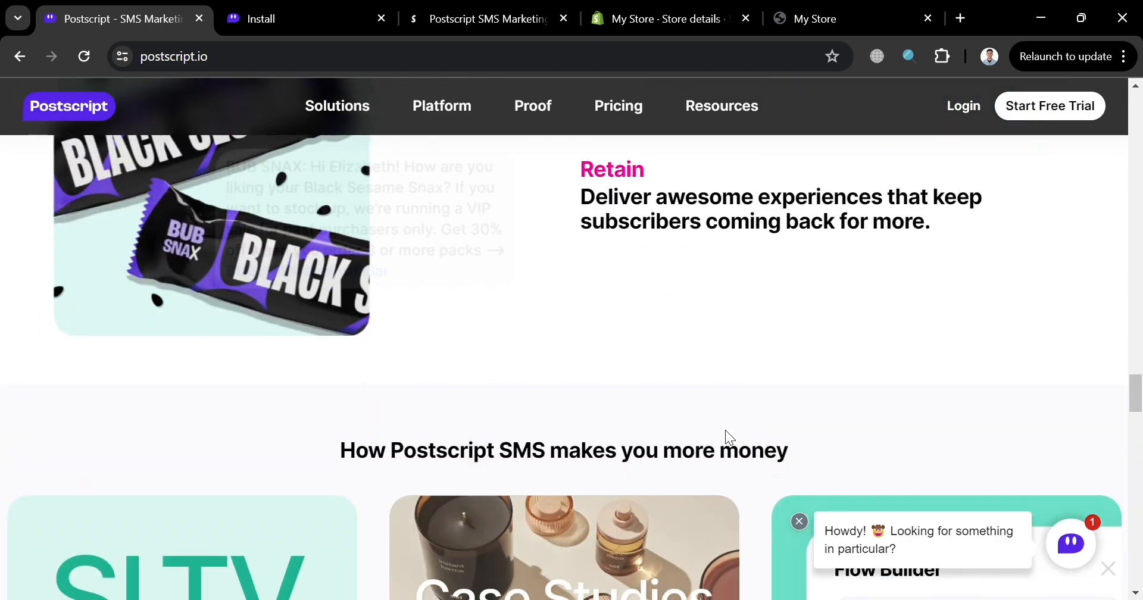
scroll(755, 439, "down", 15)
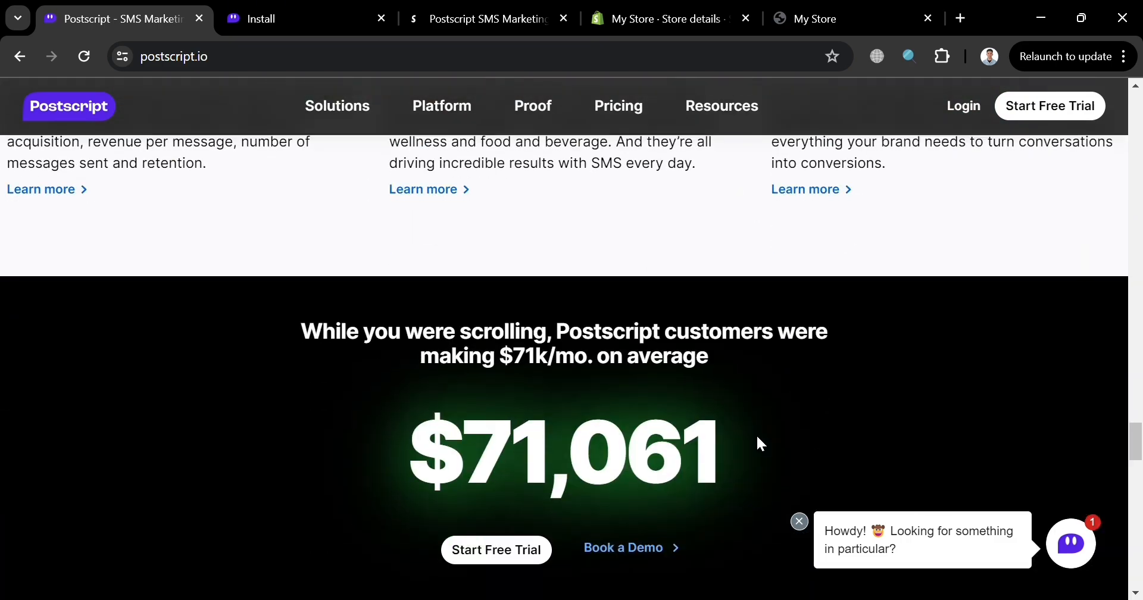
scroll(762, 444, "down", 12)
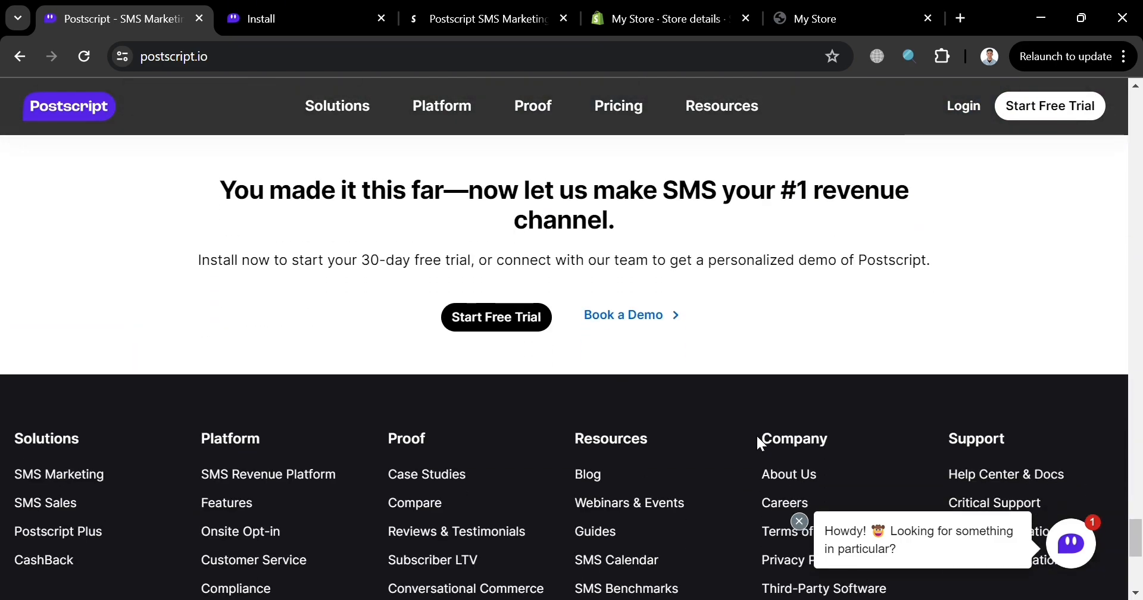
scroll(757, 438, "up", 5)
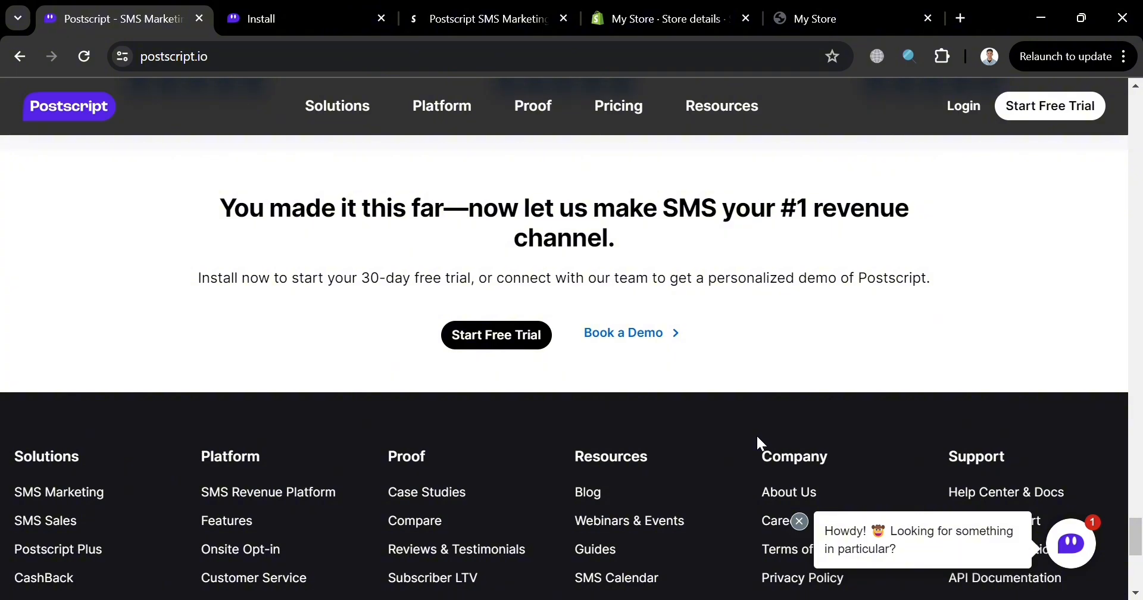
scroll(745, 437, "up", 5)
scroll(735, 439, "up", 15)
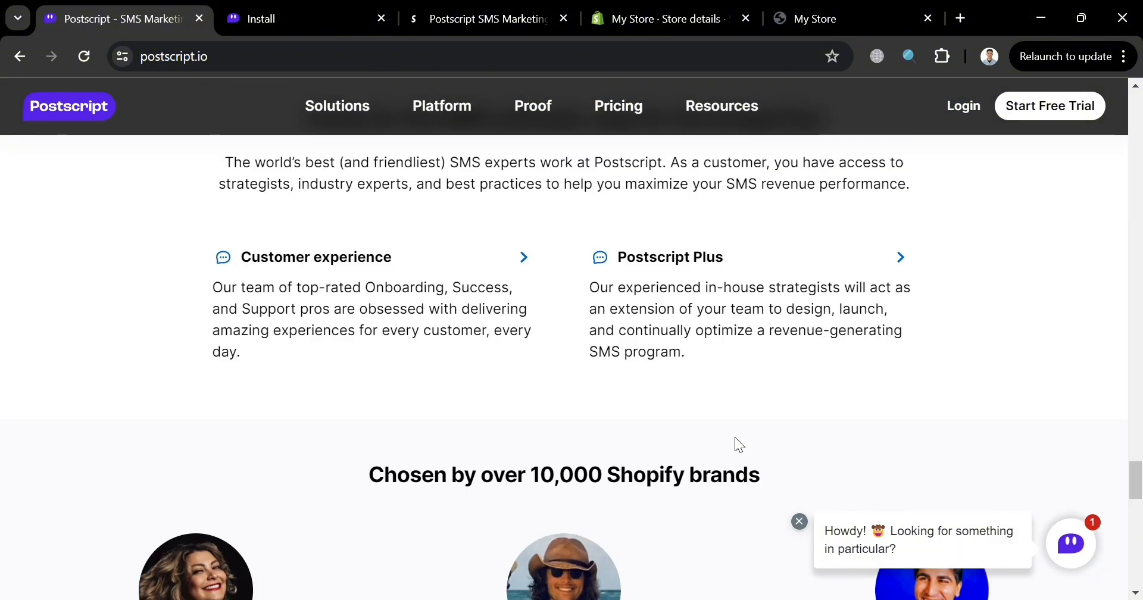
scroll(738, 445, "up", 12)
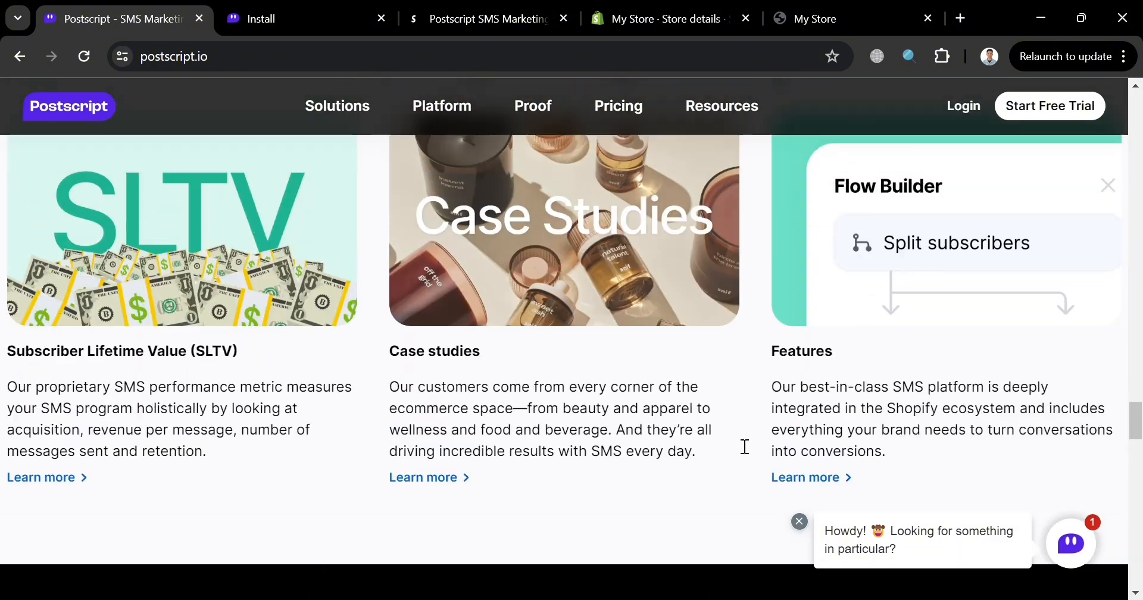
scroll(739, 444, "up", 10)
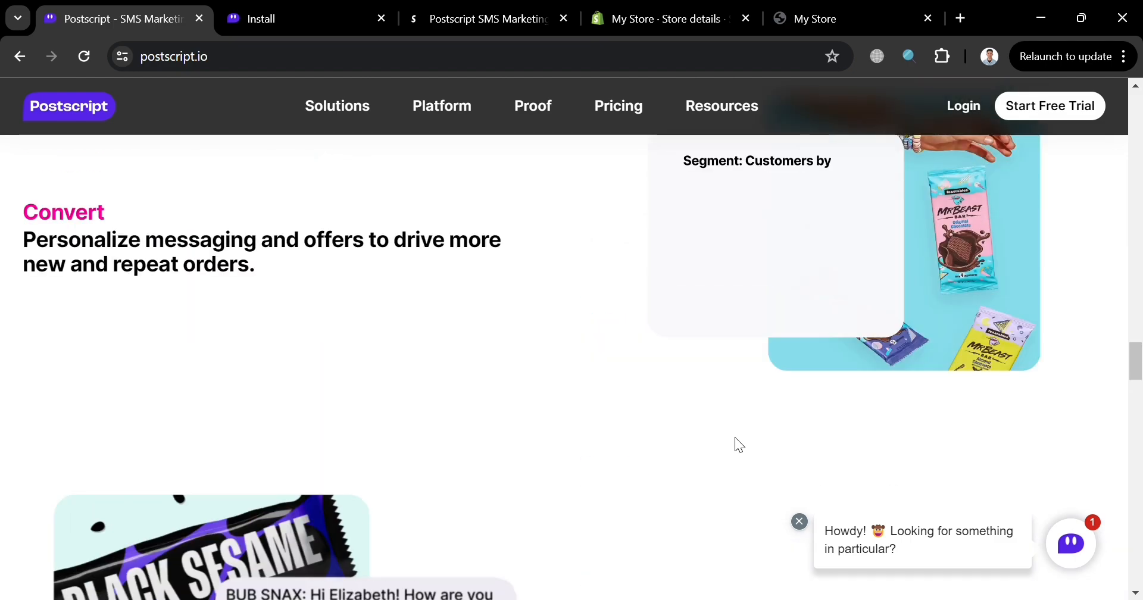
scroll(755, 442, "up", 6)
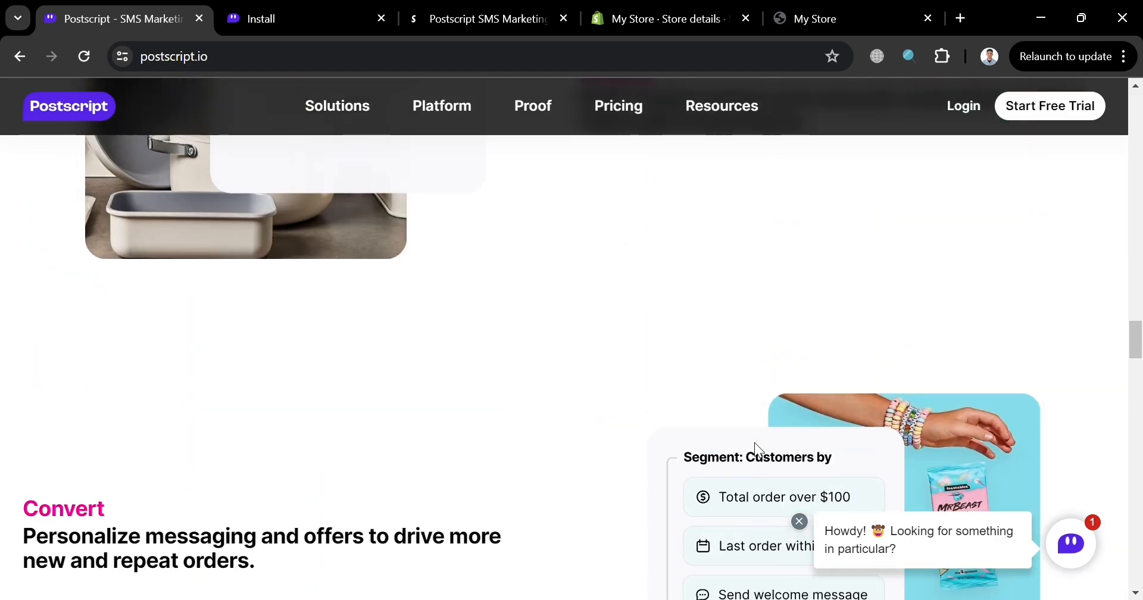
scroll(756, 442, "down", 8)
scroll(755, 443, "up", 15)
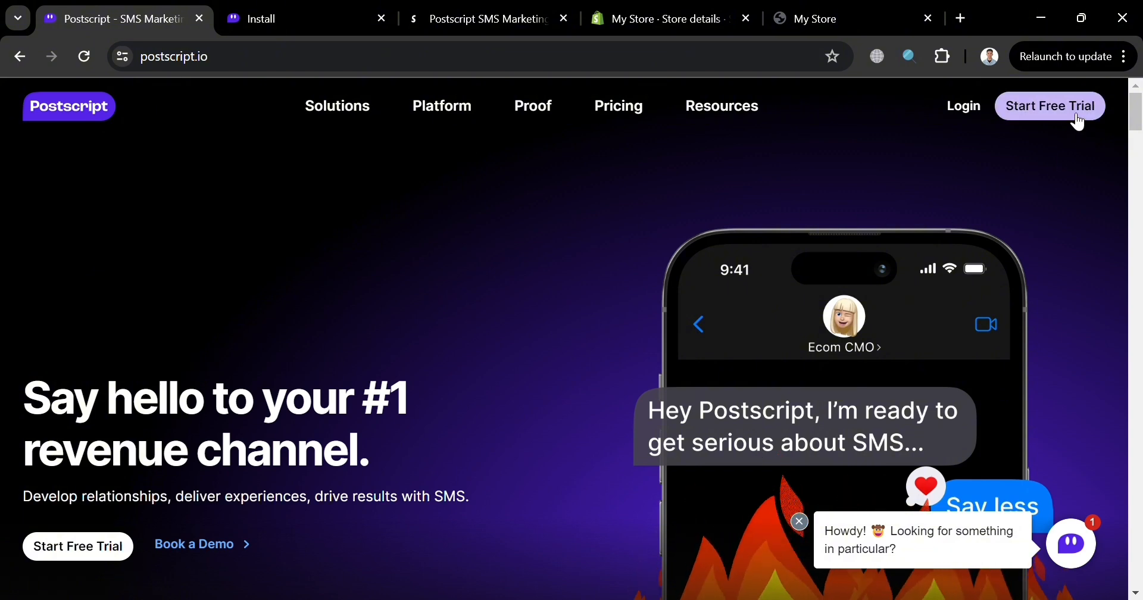
- Open the Try Postscript sign-up form, dismiss the checklist popup and review the required fields
left_click(308, 11)
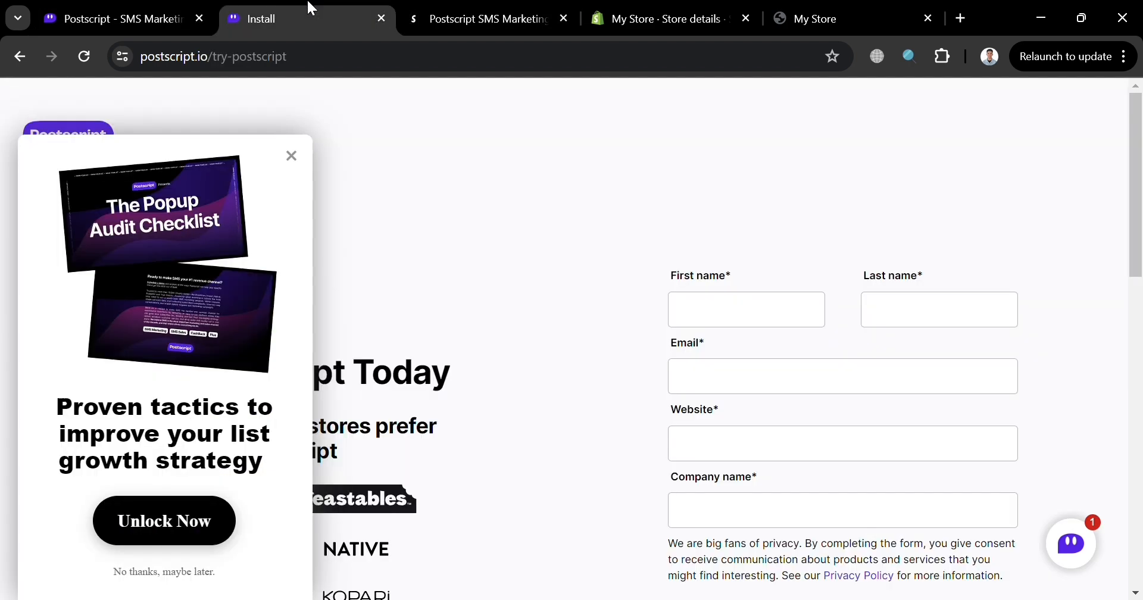
left_click(291, 156)
scroll(830, 304, "down", 2)
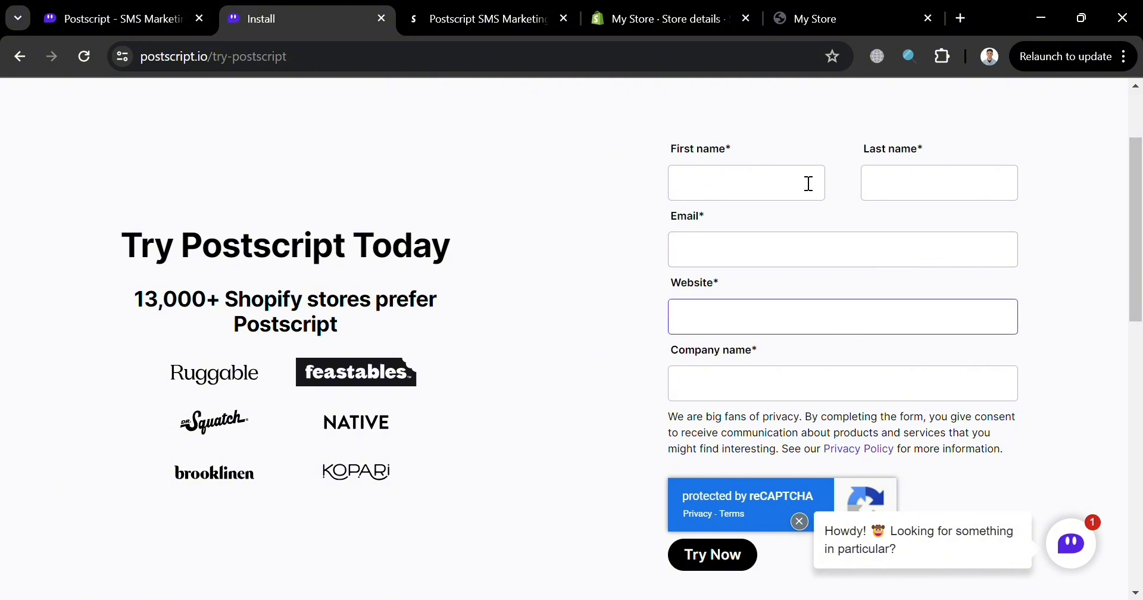
- Look up the Shopify store's web address on the My Store storefront and return to the Postscript sign-up form
left_click(824, 8)
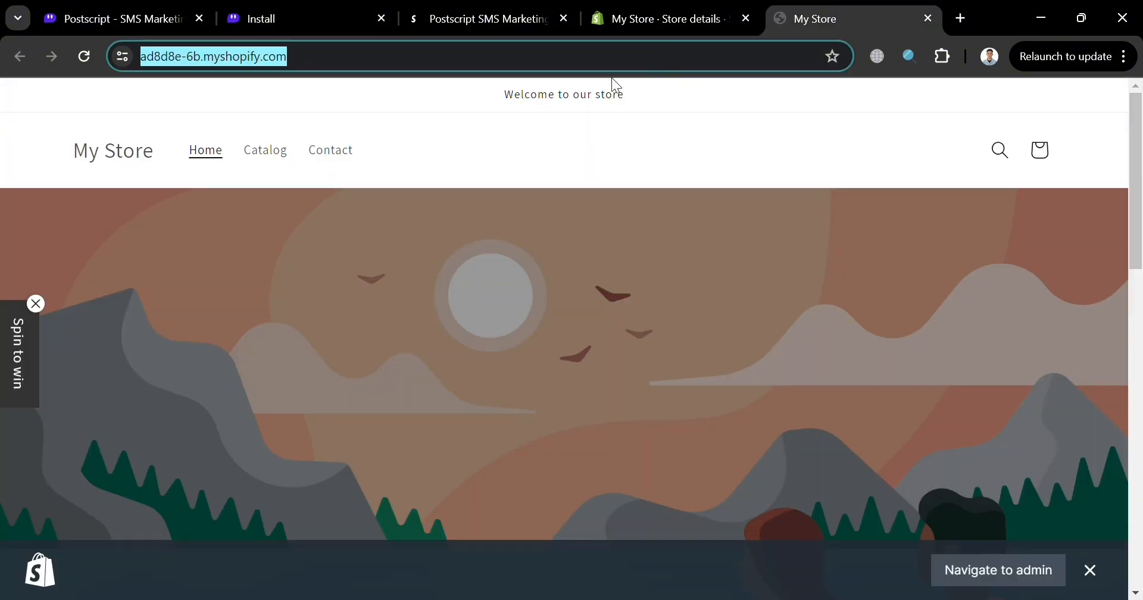
left_click(625, 60)
key("ctrl+shift+Left")
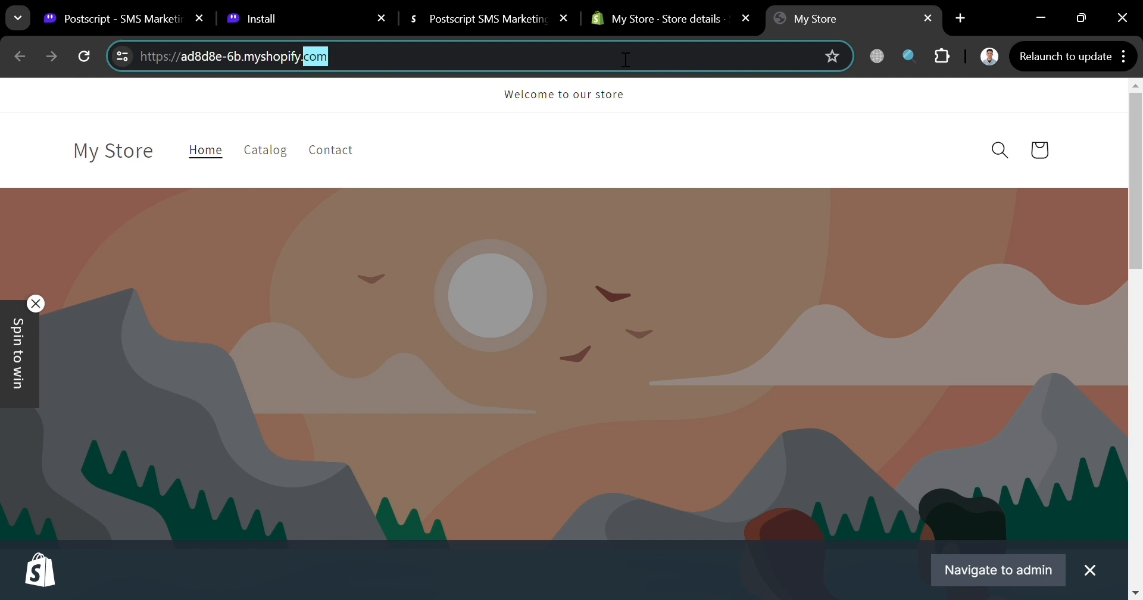
left_click(329, 8)
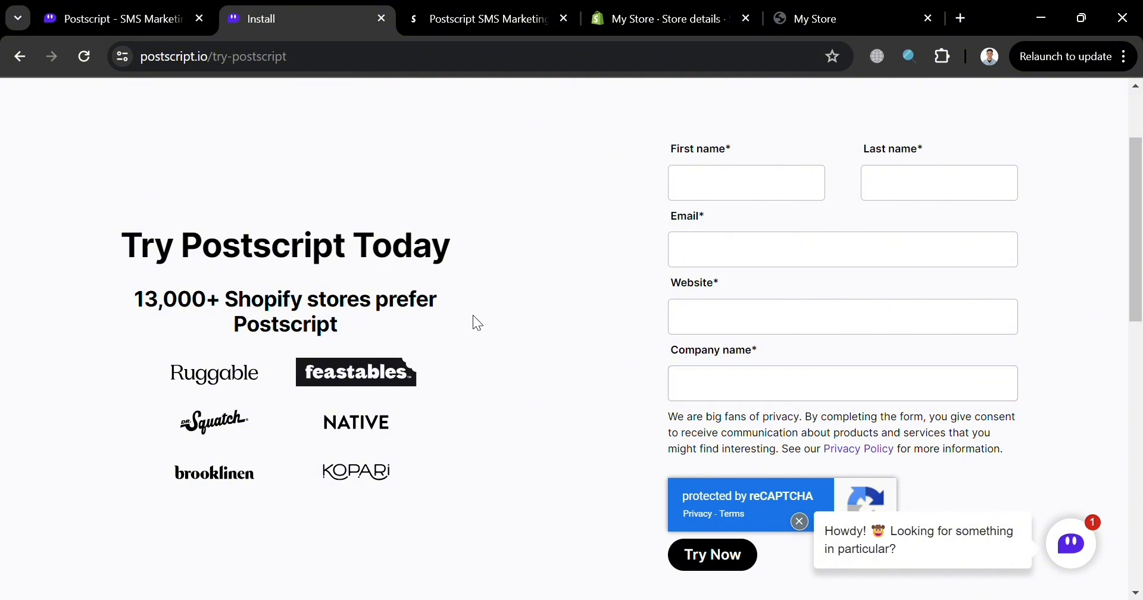
- Open the Postscript SMS Marketing listing in the Shopify App Store and read its description and feature list
left_click(448, 9)
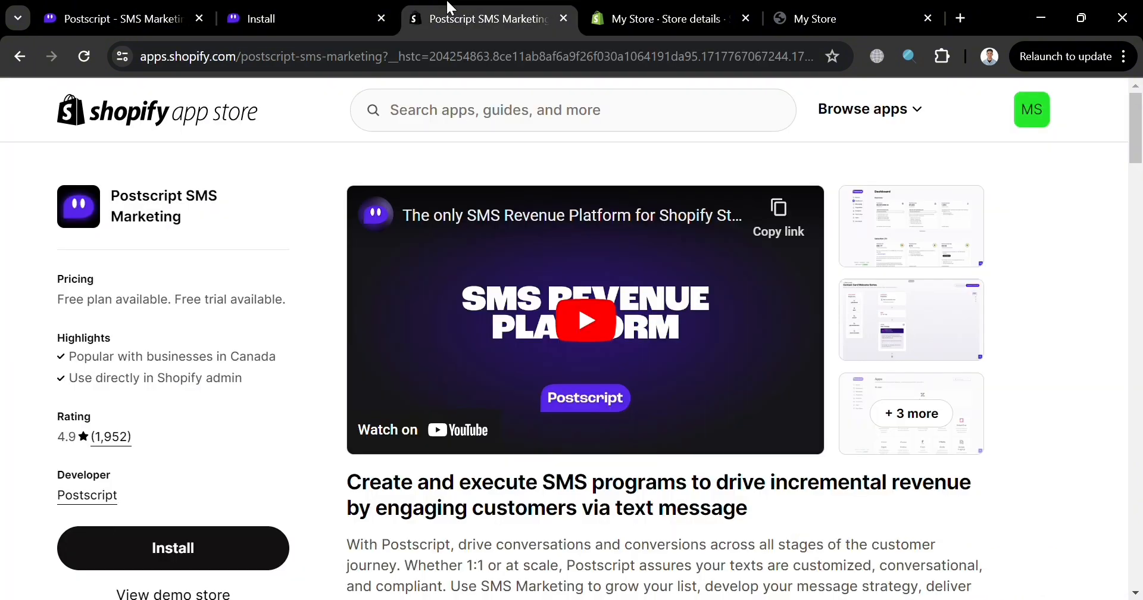
scroll(371, 467, "down", 1)
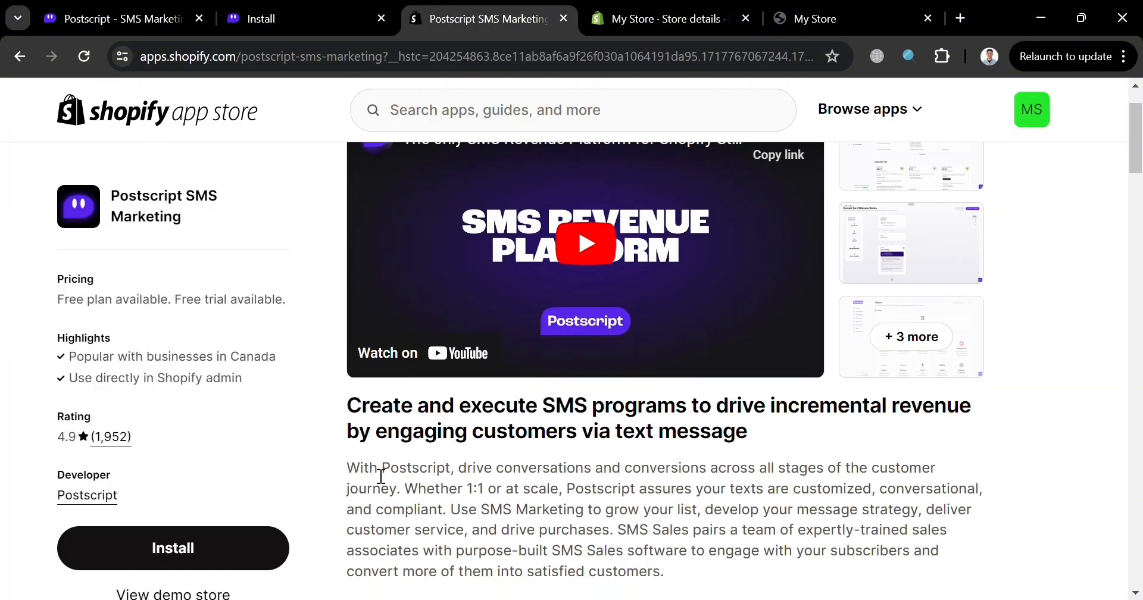
scroll(529, 418, "down", 5)
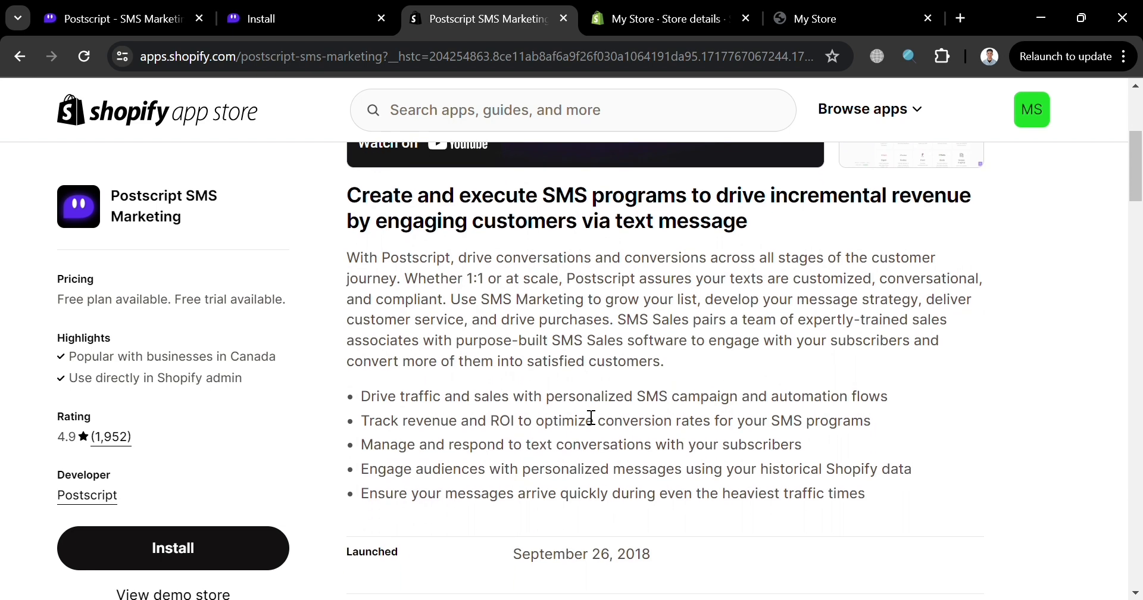
scroll(581, 409, "down", 2)
scroll(581, 408, "up", 4)
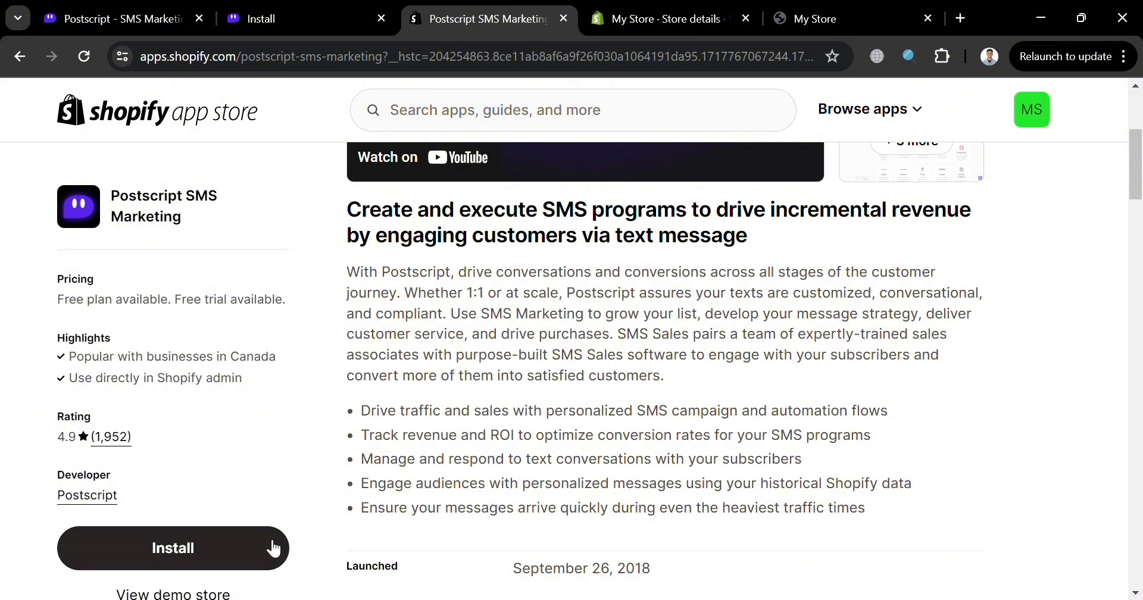
- Install Postscript SMS Marketing on the Shopify store and continue past the onboarding welcome page
left_click(233, 546)
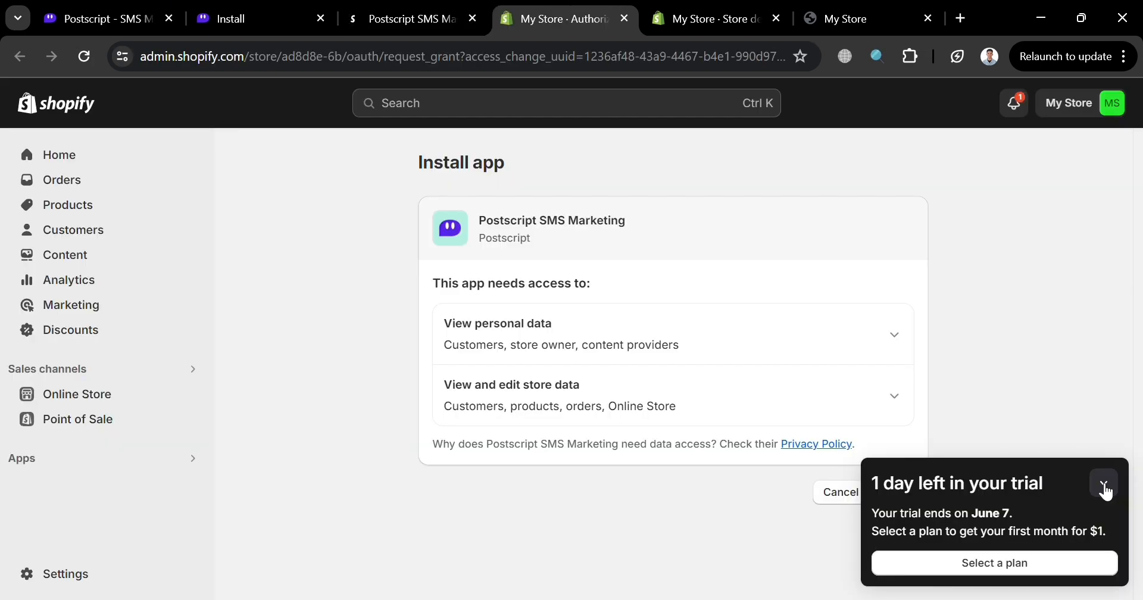
left_click(1103, 485)
left_click(893, 497)
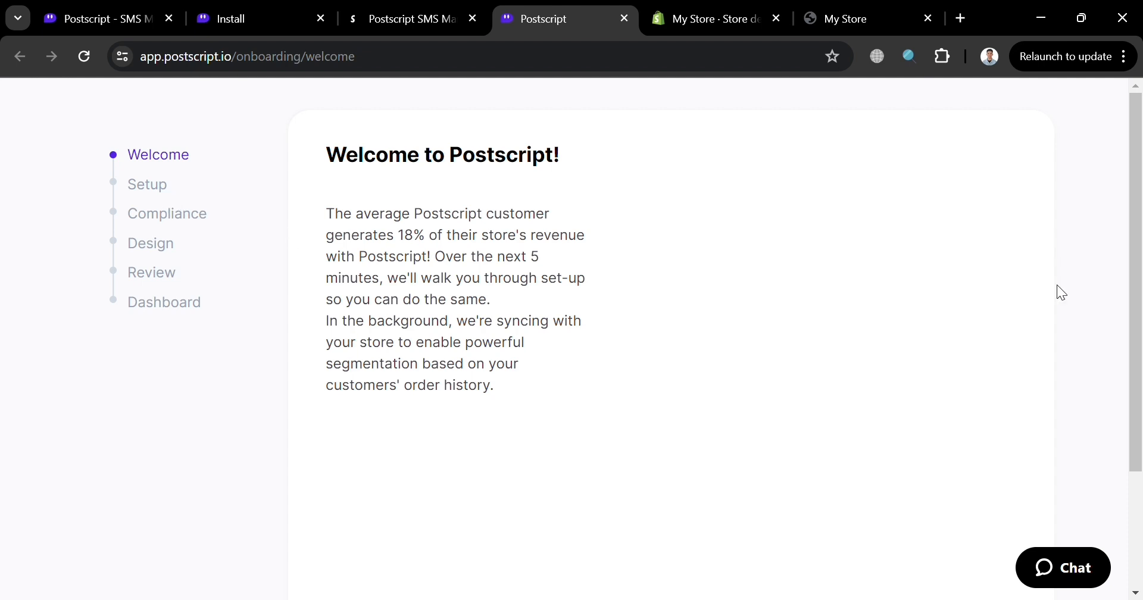
scroll(1123, 585, "down", 3)
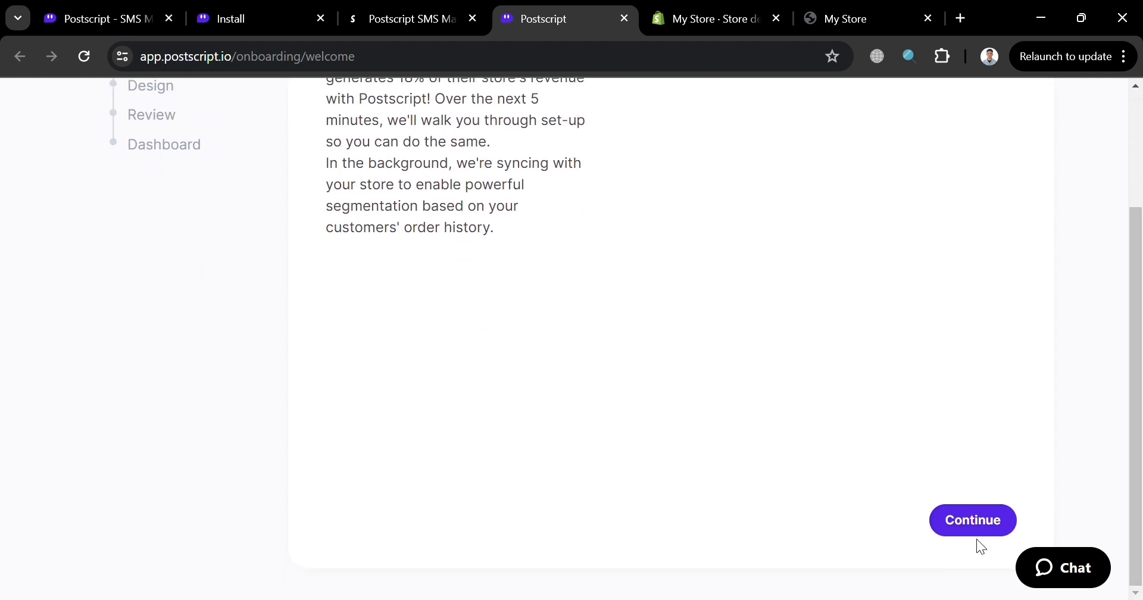
left_click(973, 519)
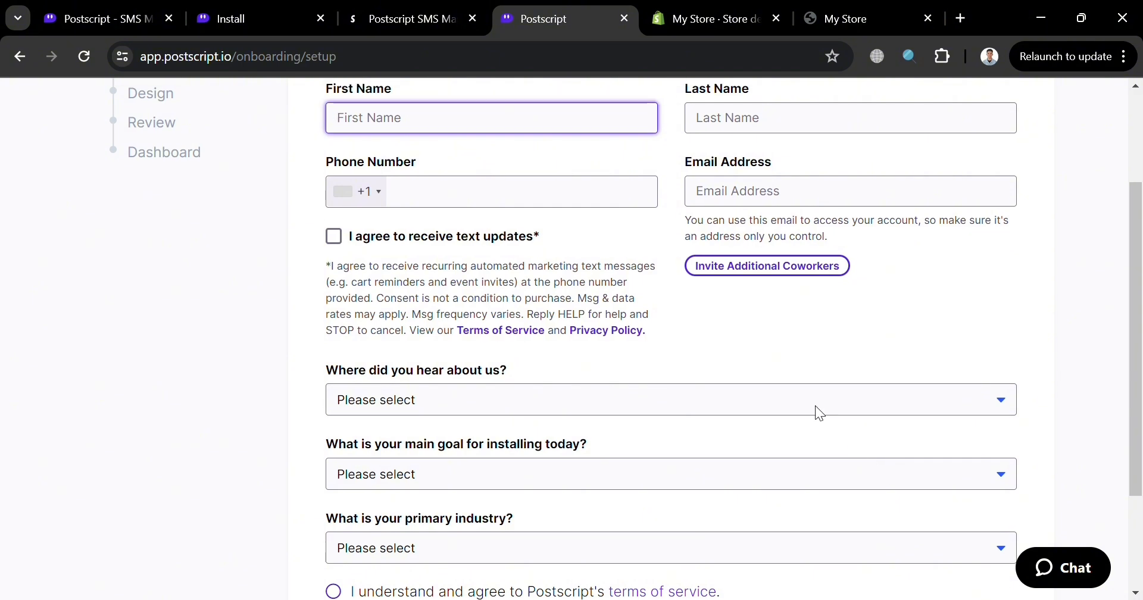
- Enter the account holder's first name and last name in the account setup form
scroll(817, 407, "up", 3)
type("Ma")
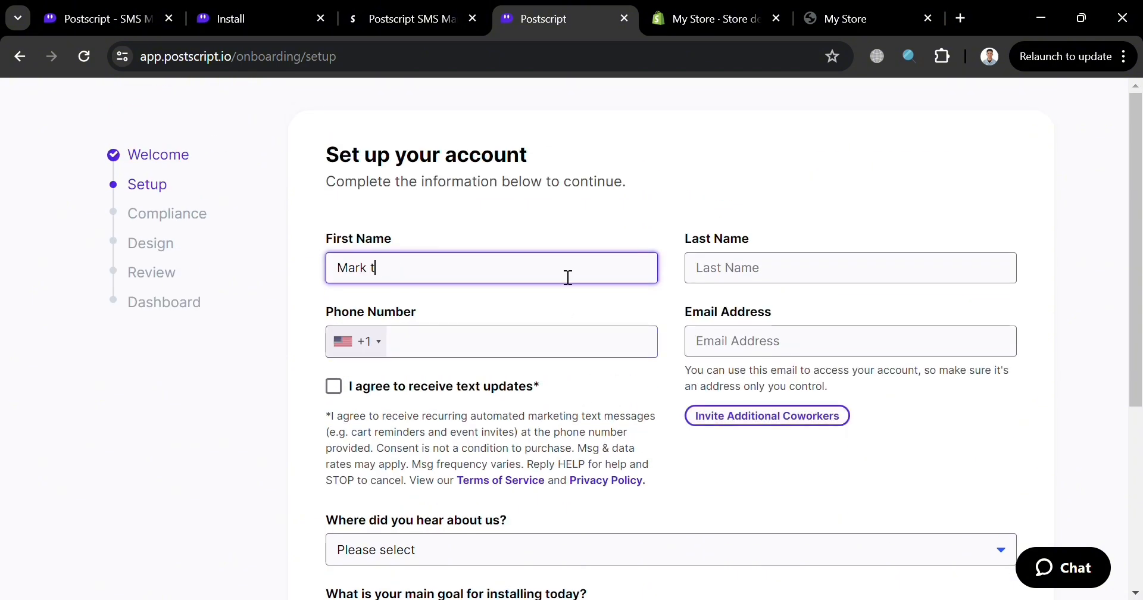
type("rk t")
key("BackSpace")
key("BackSpace")
left_click(911, 274)
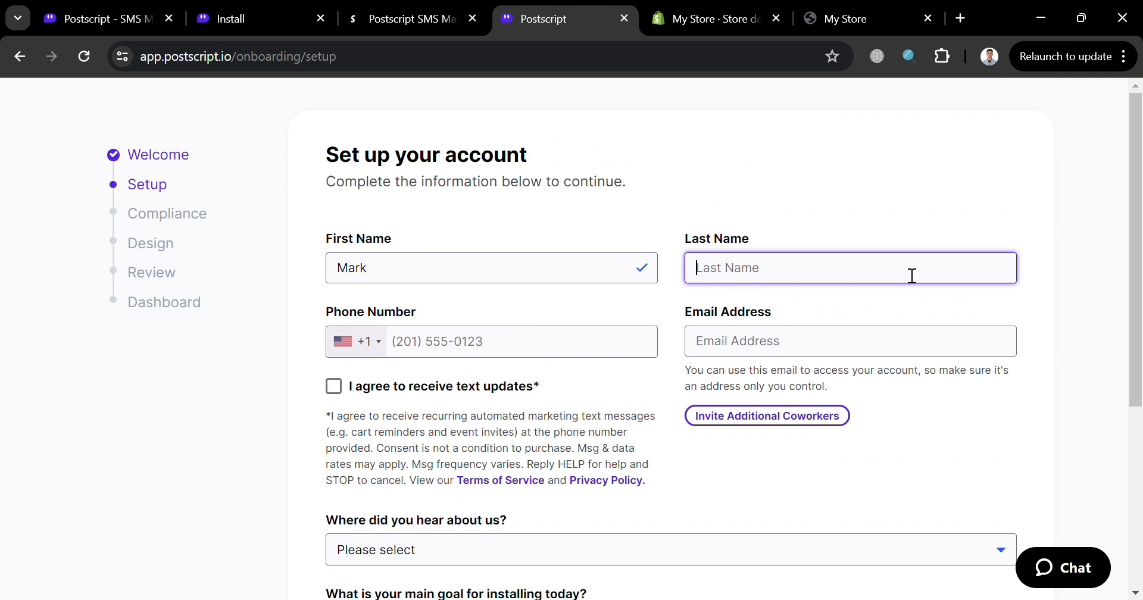
type("Tel")
- Fill in the account holder's email address and phone number, and agree to receive text updates
scroll(911, 275, "down", 5)
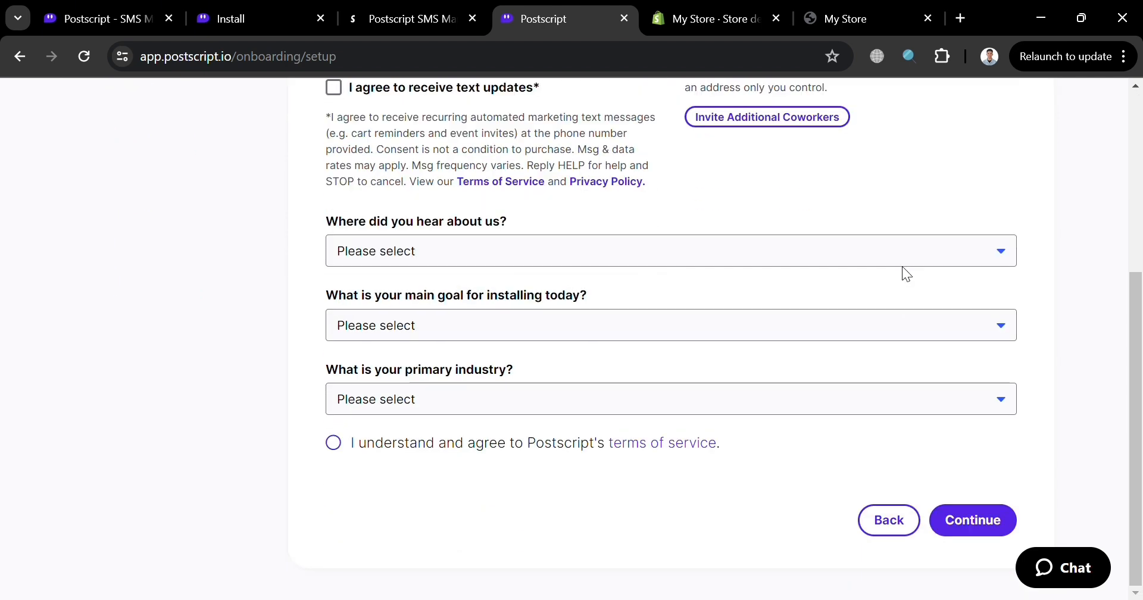
scroll(902, 266, "up", 5)
left_click(842, 330)
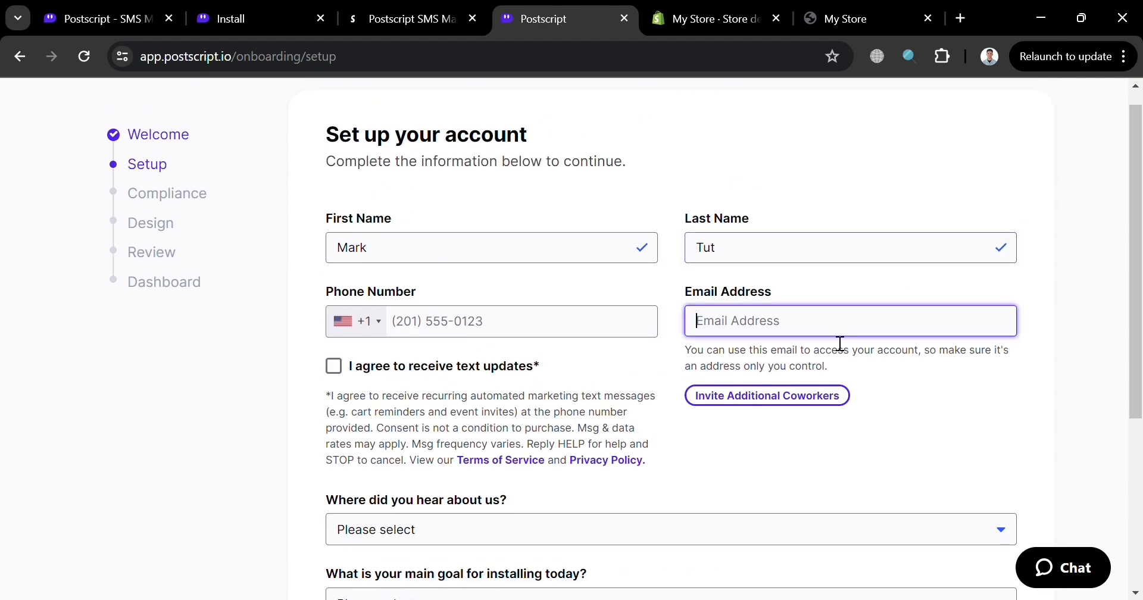
key("ctrl+v")
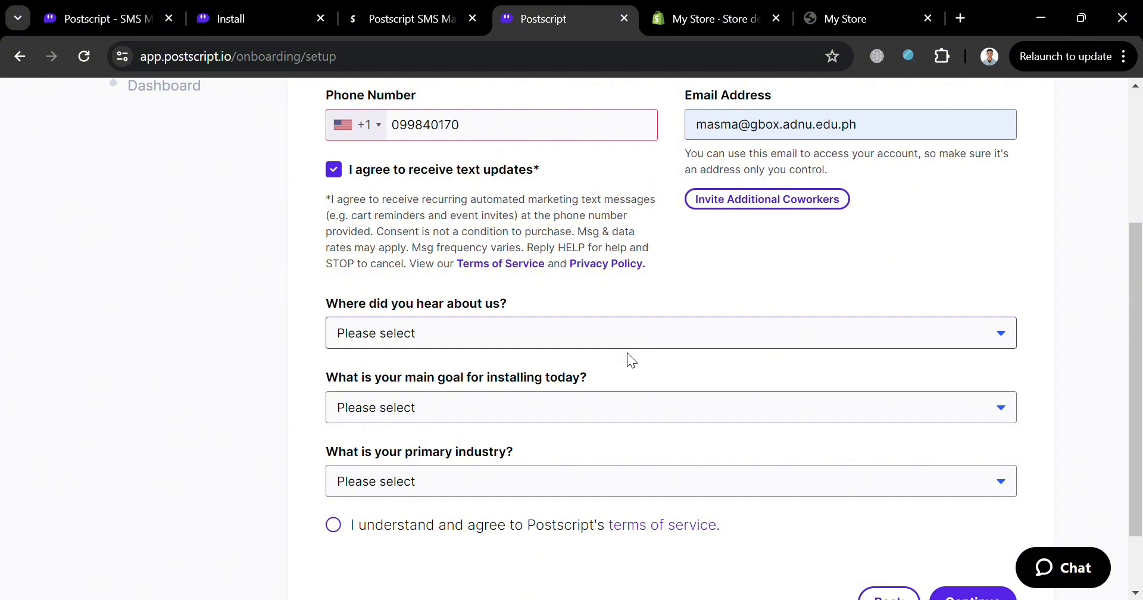
- Answer where you heard about Postscript with "Recommended by a friend or colleague"
left_click(627, 394)
scroll(627, 394, "down", 1)
left_click(627, 394)
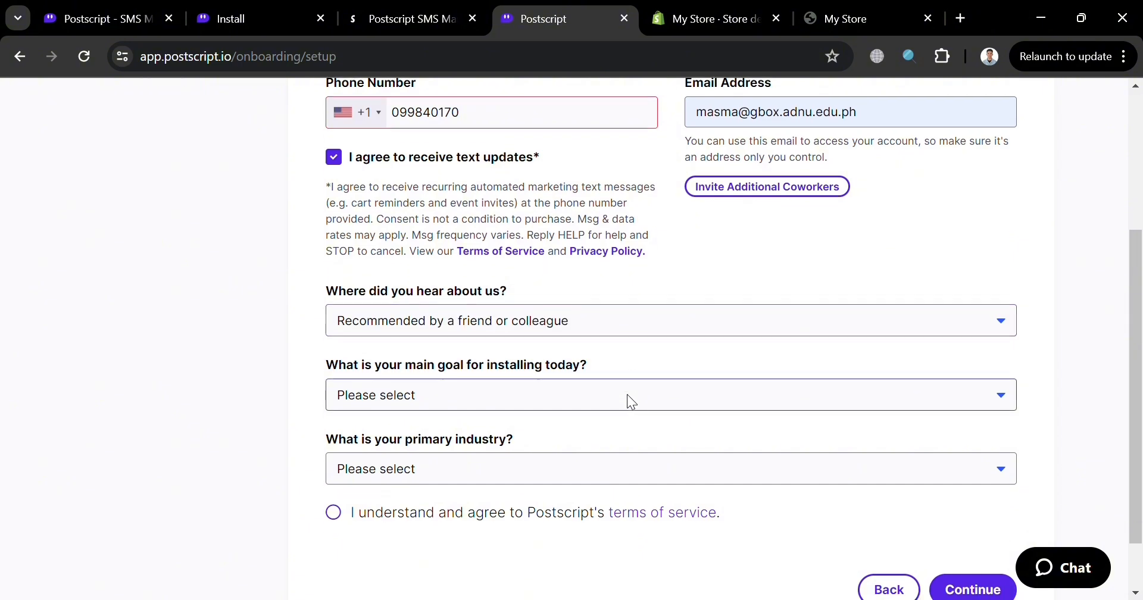
- Set the main goal to "New to SMS and just poking around" and the primary industry to "Fashion & Apparel"
left_click(630, 428)
scroll(630, 427, "down", 1)
left_click(630, 427)
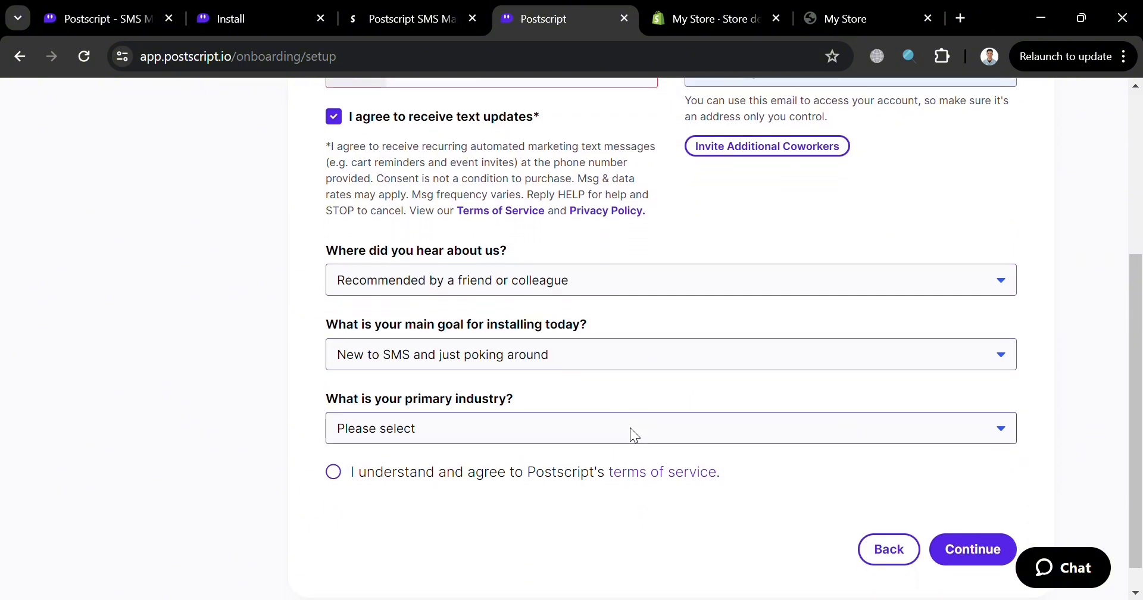
left_click(617, 519)
scroll(617, 518, "down", 1)
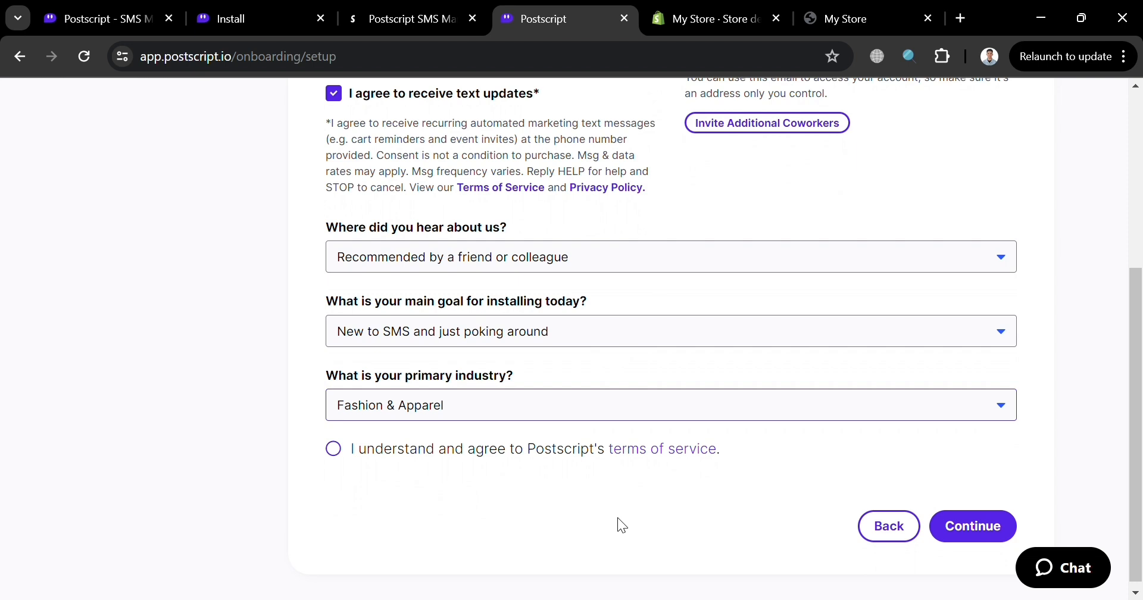
- Agree to Postscript's terms of service, submit the setup form, and close the extra browser tab that opens
left_click(996, 536)
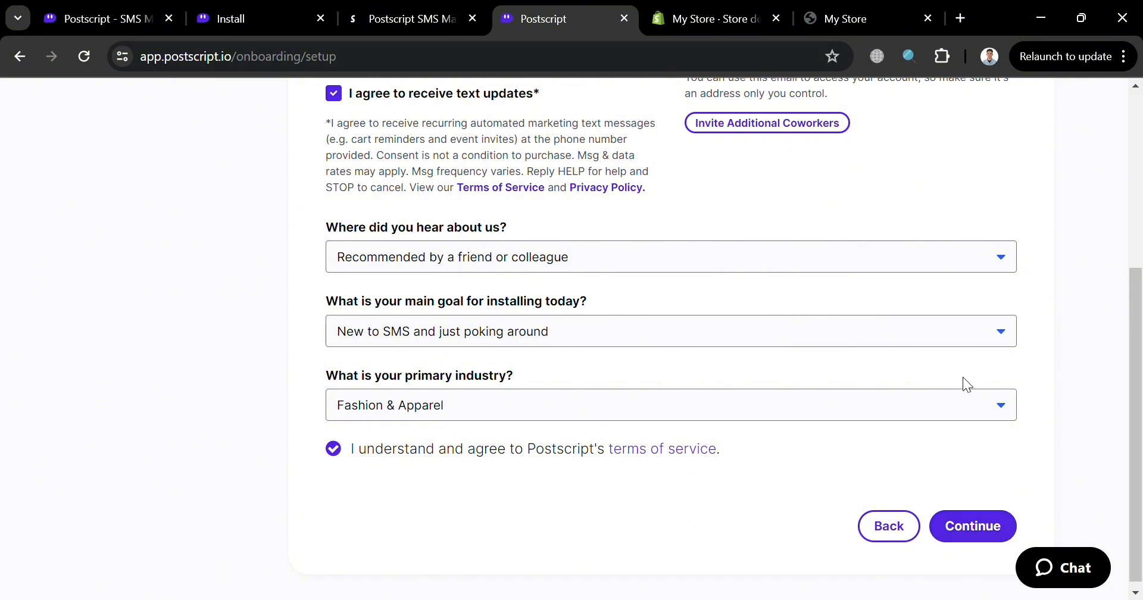
left_click(985, 530)
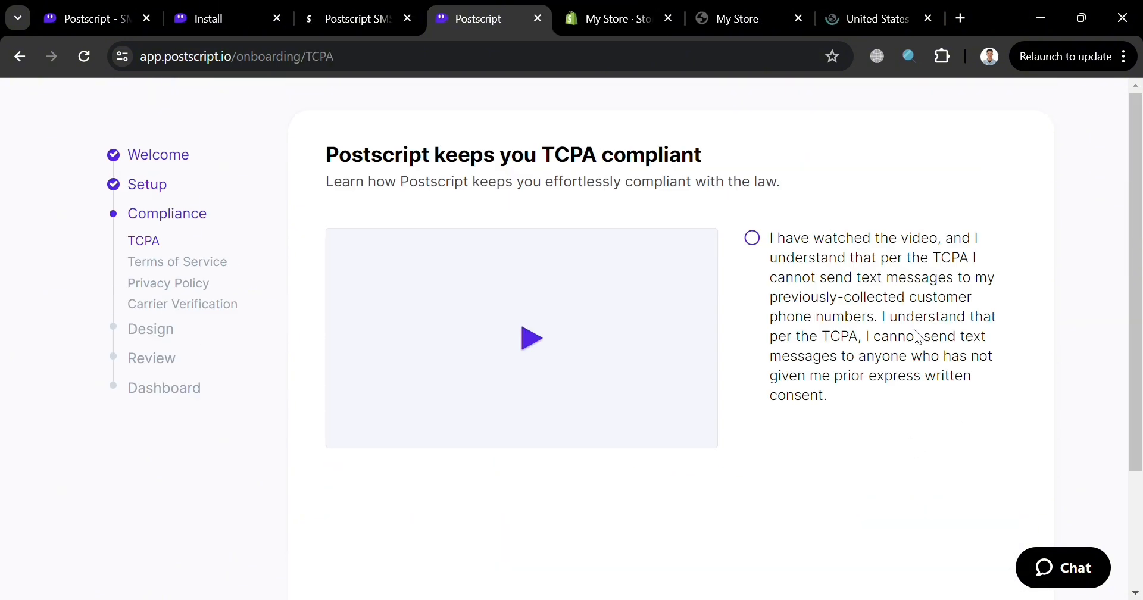
left_click(928, 19)
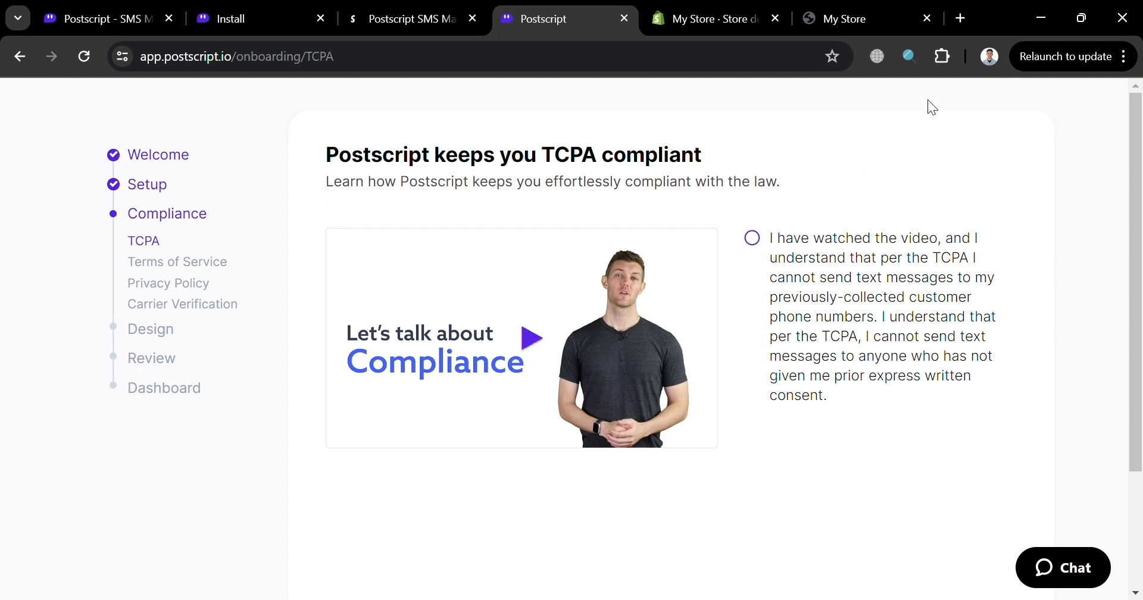
- Acknowledge the TCPA compliance statement about the video and prior written consent, and continue onboarding
left_click(755, 240)
scroll(983, 478, "down", 3)
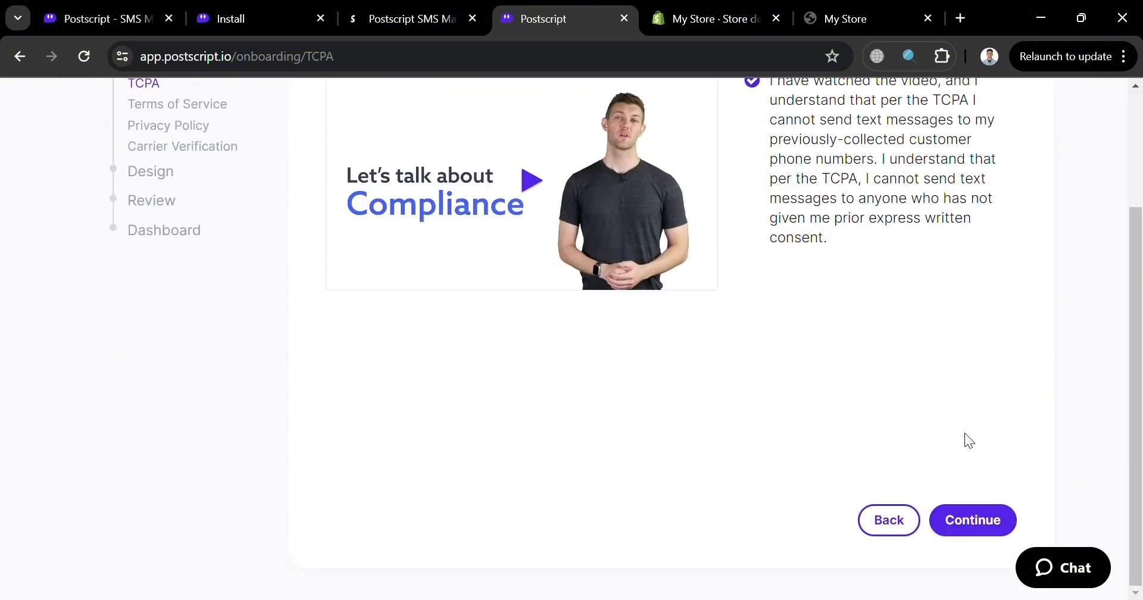
left_click(968, 519)
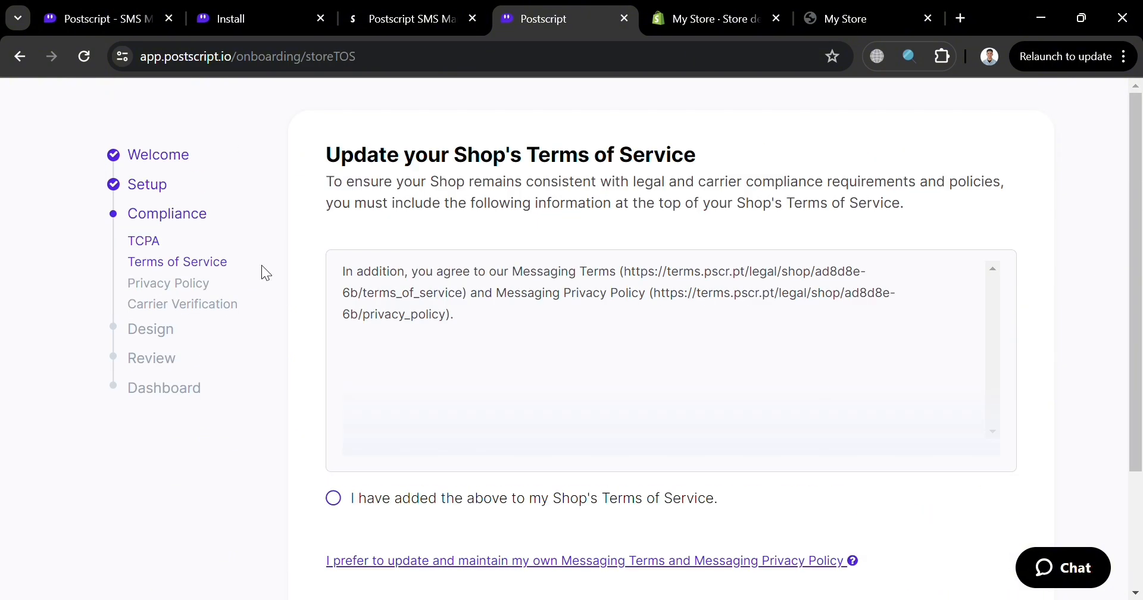
- Confirm that the messaging text was added to the shop's Terms of Service and Privacy Policy, continuing past both pages
scroll(713, 342, "down", 3)
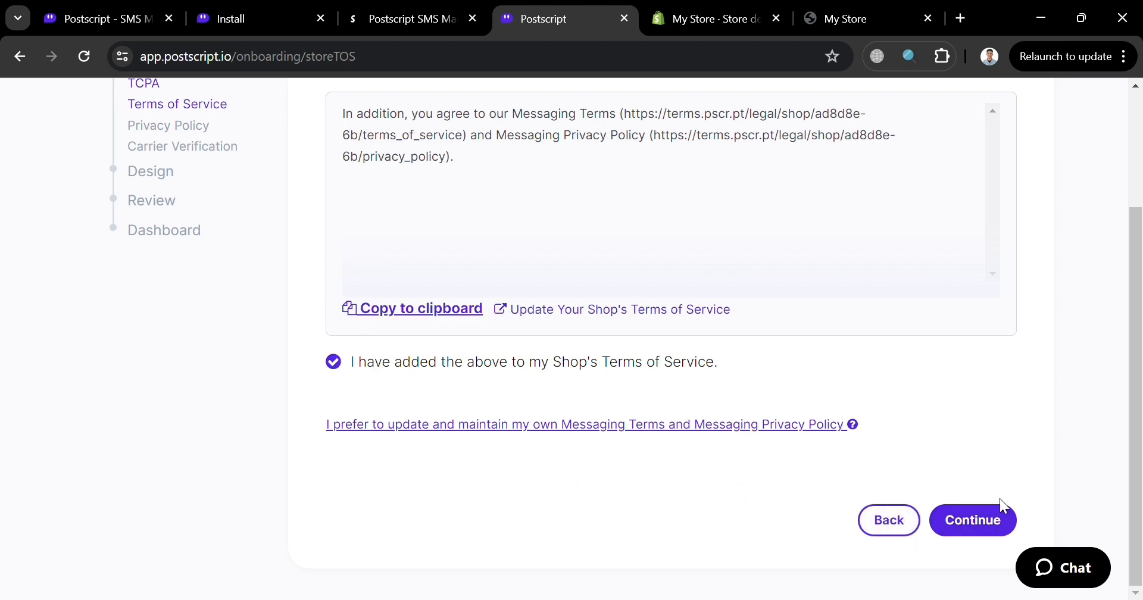
left_click(993, 518)
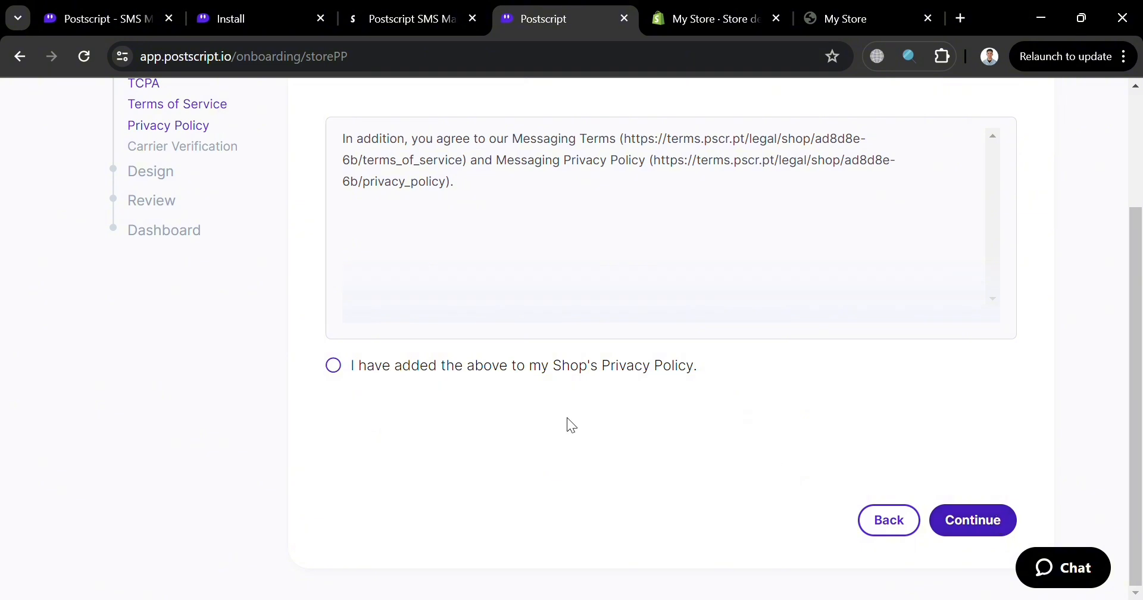
scroll(337, 395, "up", 3)
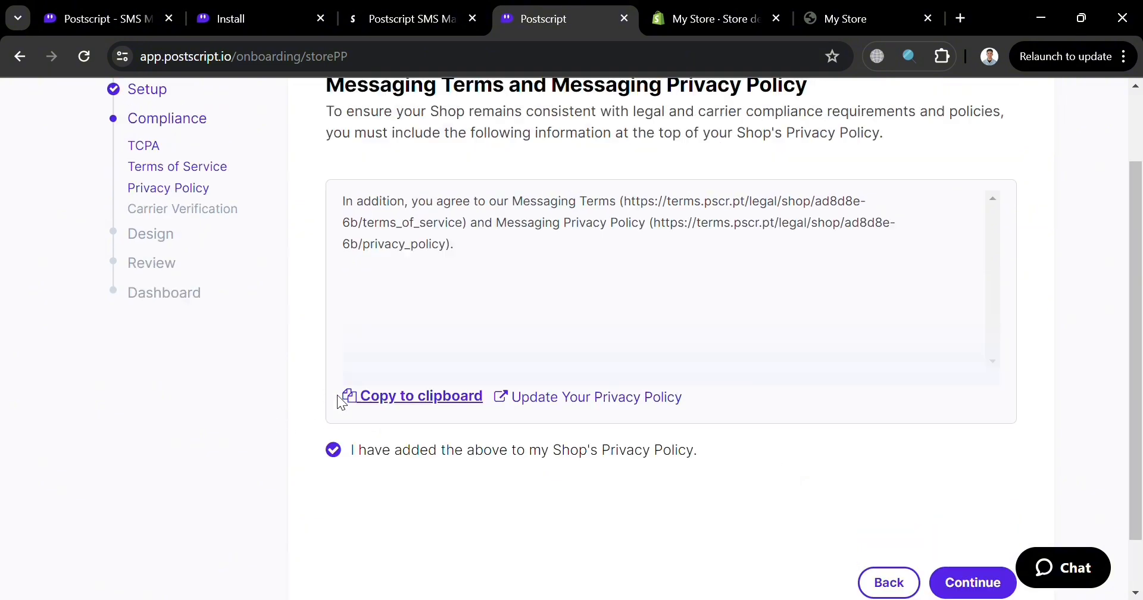
scroll(337, 395, "down", 3)
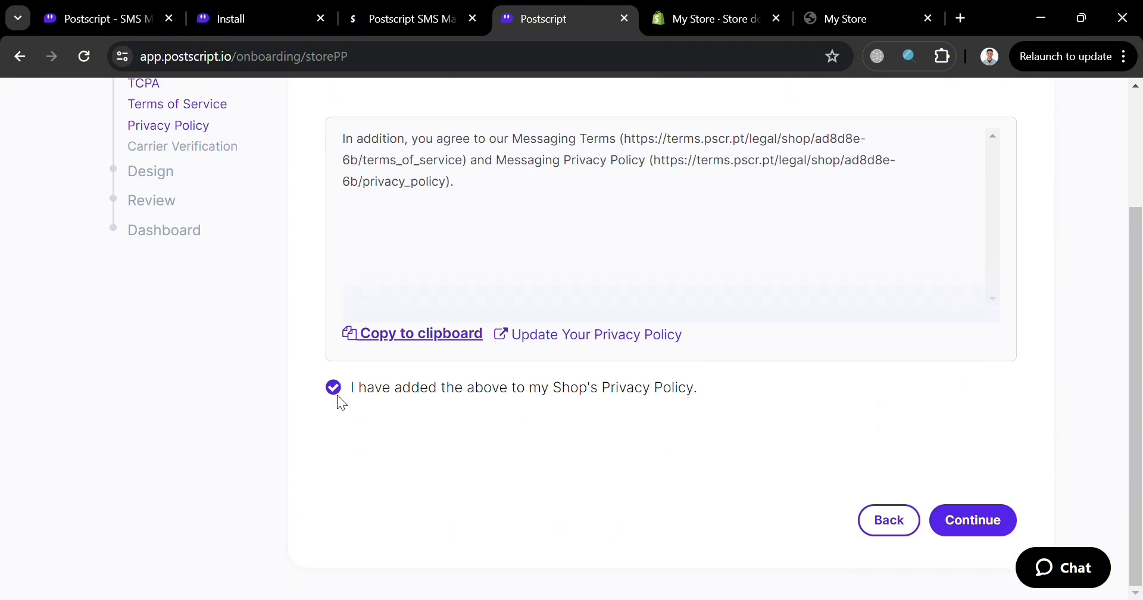
left_click(989, 518)
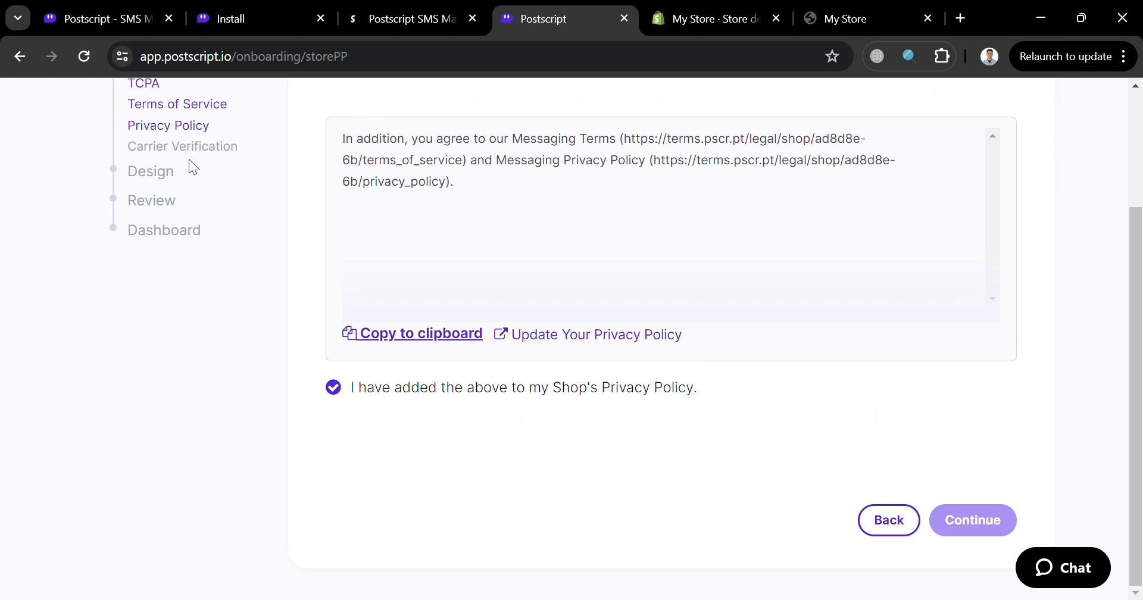
- Review the toll-free number verification criteria and country restrictions on the carrier verification page, and continue to branding
scroll(633, 363, "down", 4)
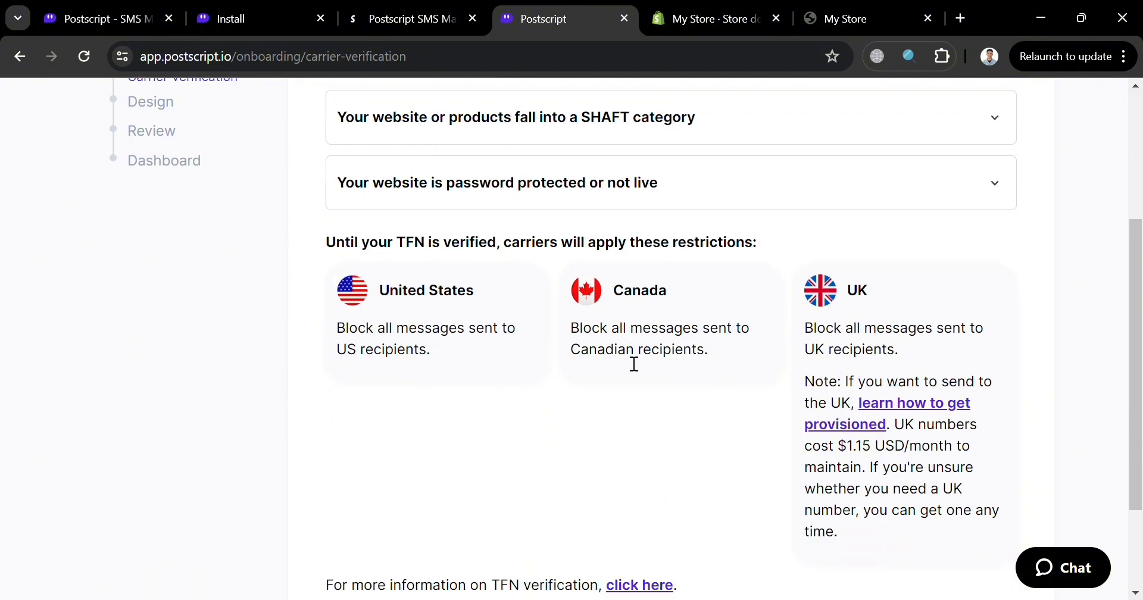
scroll(738, 293, "up", 4)
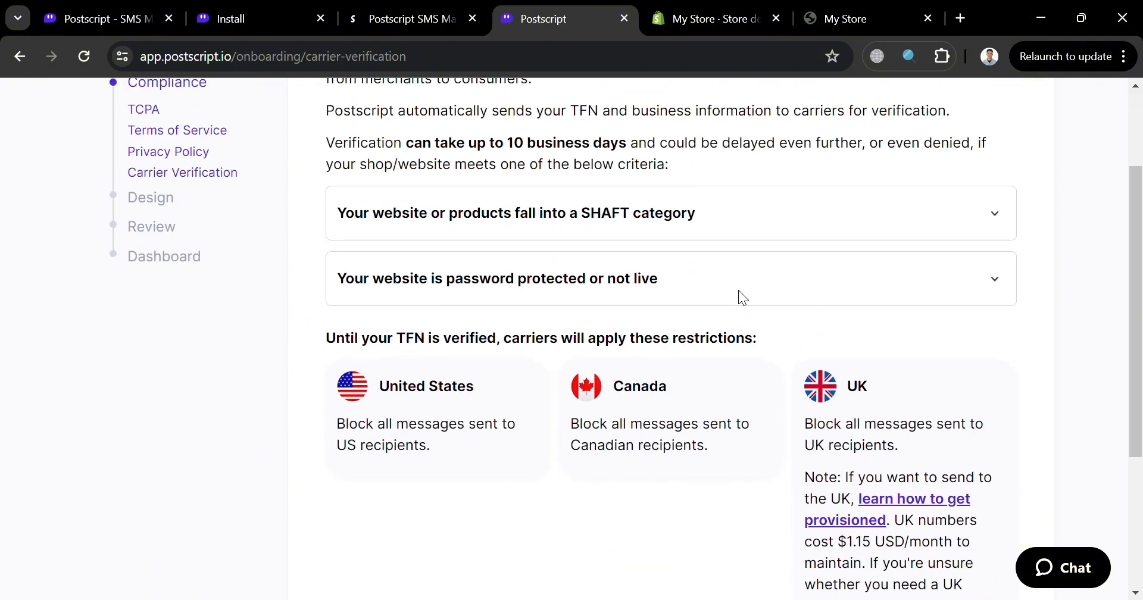
scroll(740, 296, "down", 3)
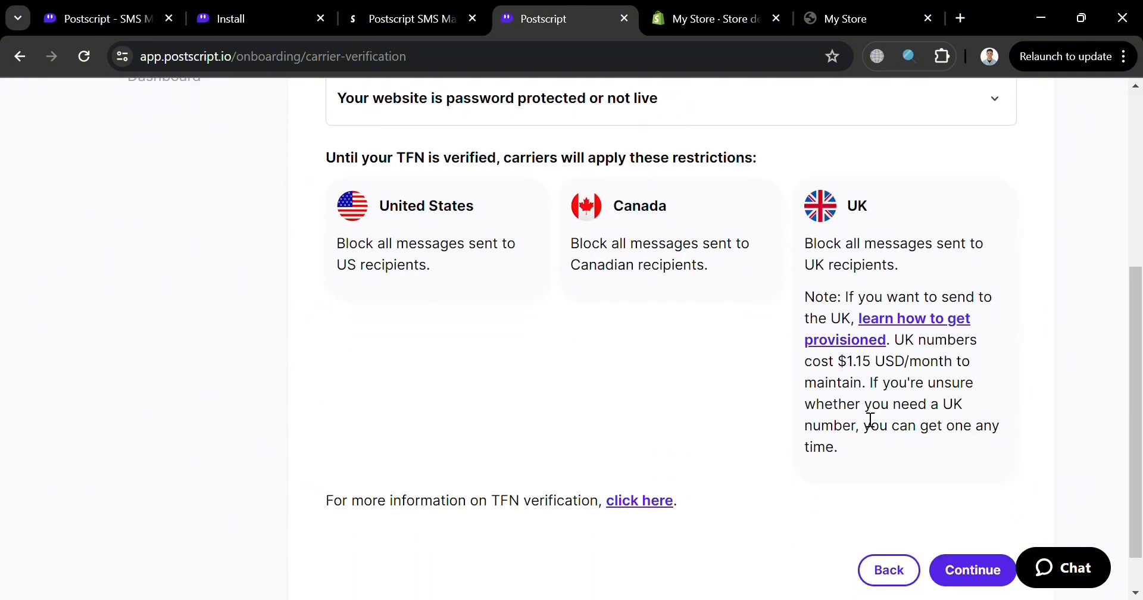
left_click(973, 573)
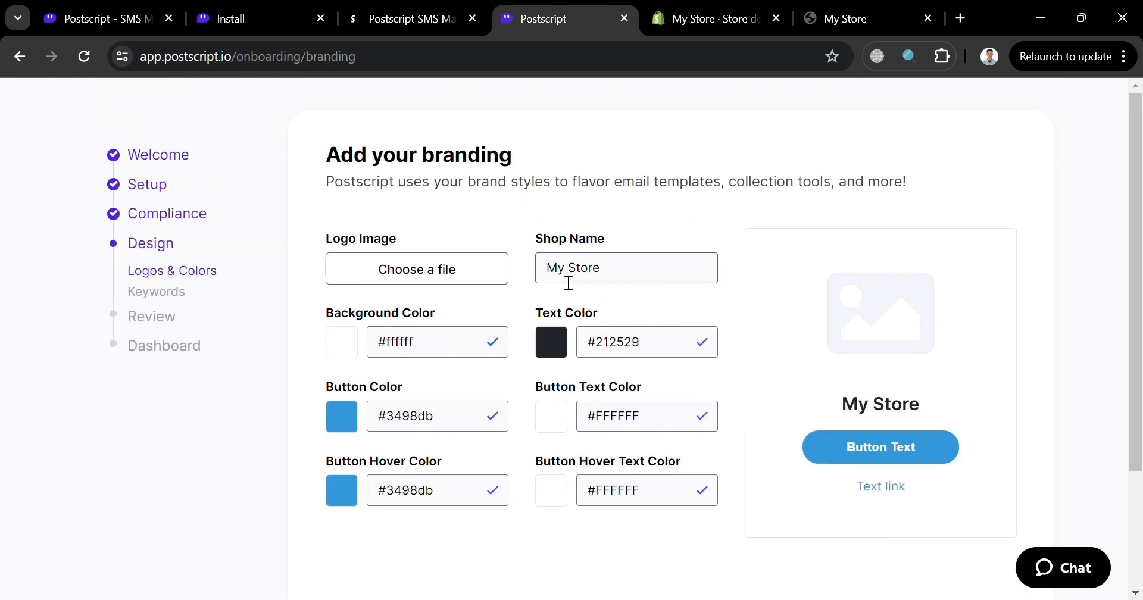
- Accept the default My Store branding and try to submit the suggested subscribe and 10% off keywords
scroll(810, 481, "down", 2)
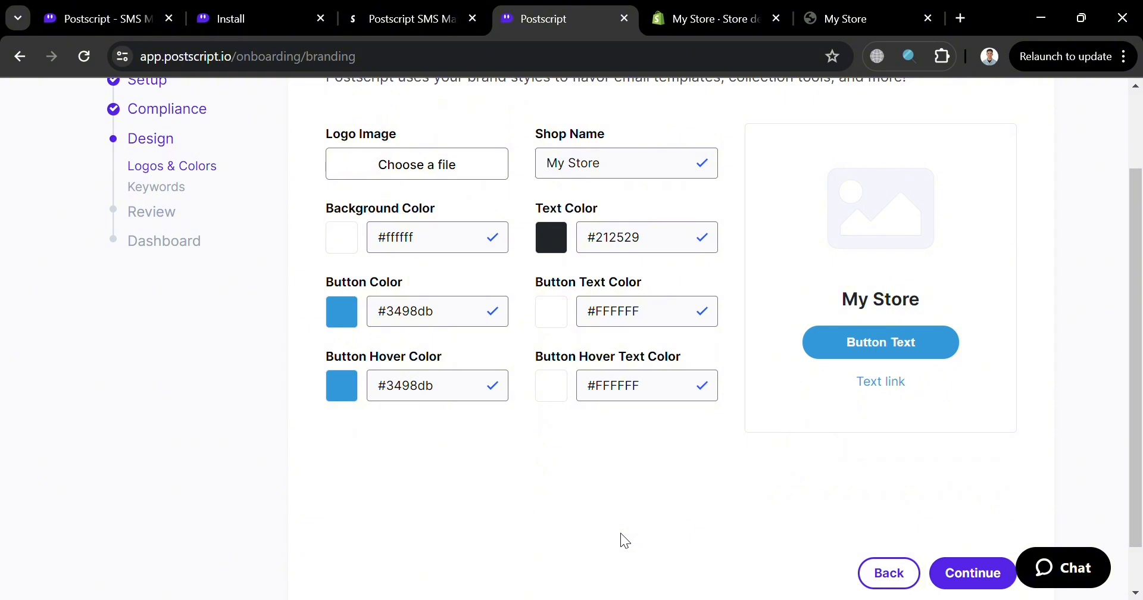
scroll(621, 534, "down", 1)
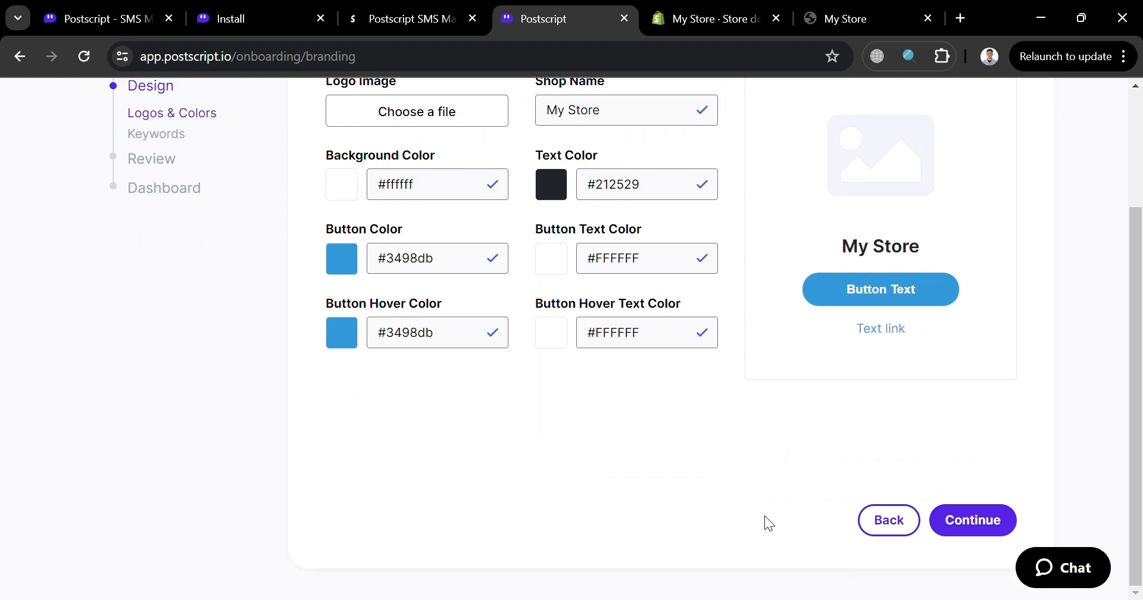
left_click(1007, 516)
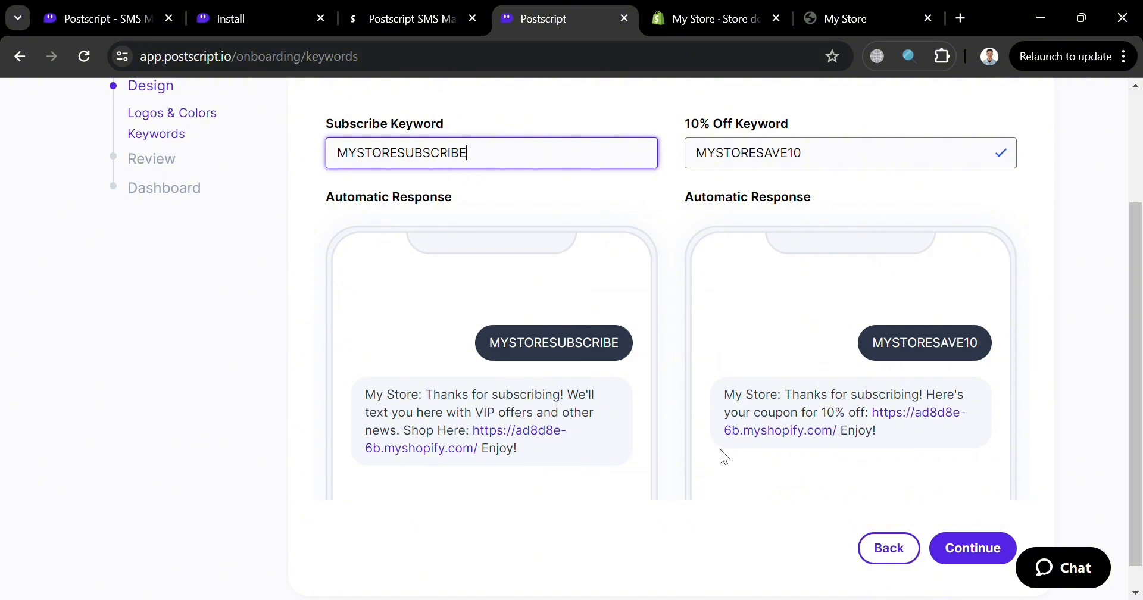
scroll(720, 449, "down", 1)
left_click(998, 522)
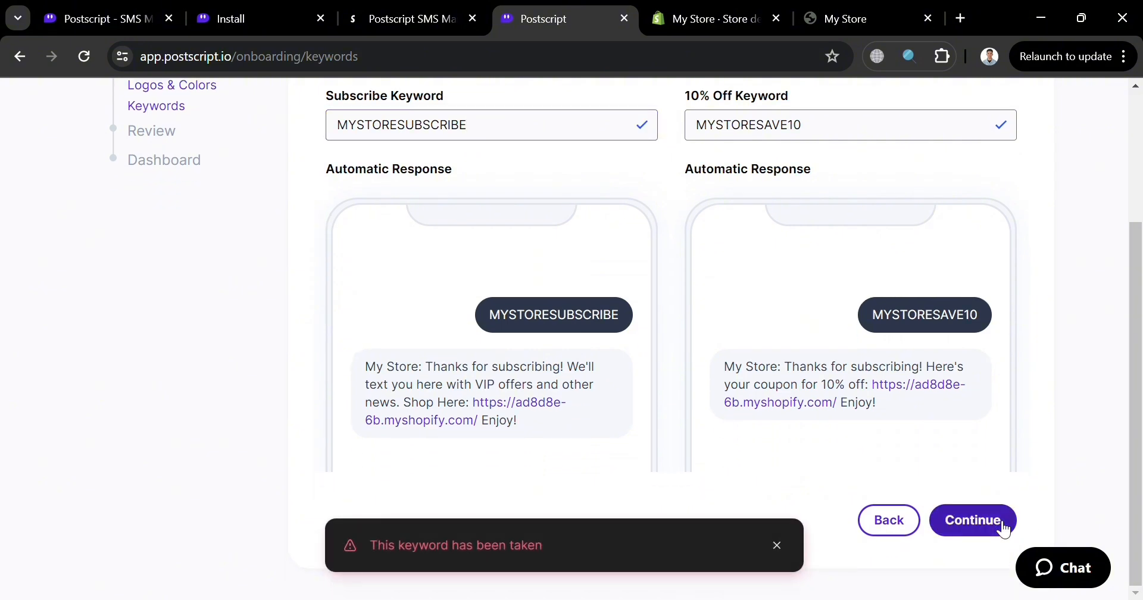
- Change the subscribe keyword to MKSTORESUBSCRIBE and the 10% off keyword to MKSTORESAVE10, and submit them
scroll(533, 317, "up", 2)
left_click(378, 189)
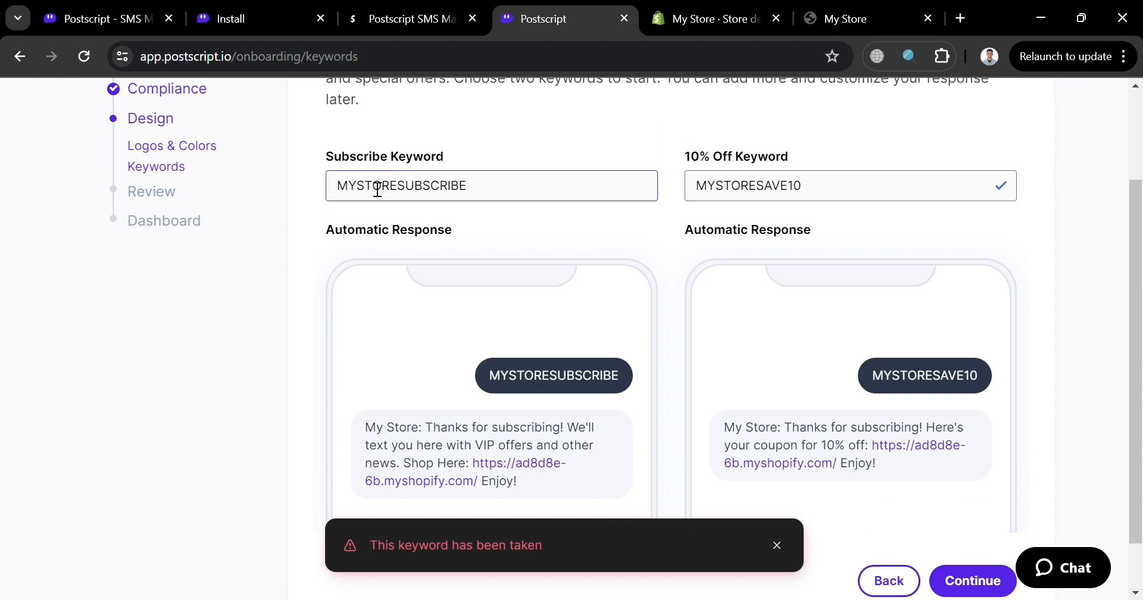
left_click(362, 200)
key("BackSpace")
key("BackSpace")
key("BackSpace")
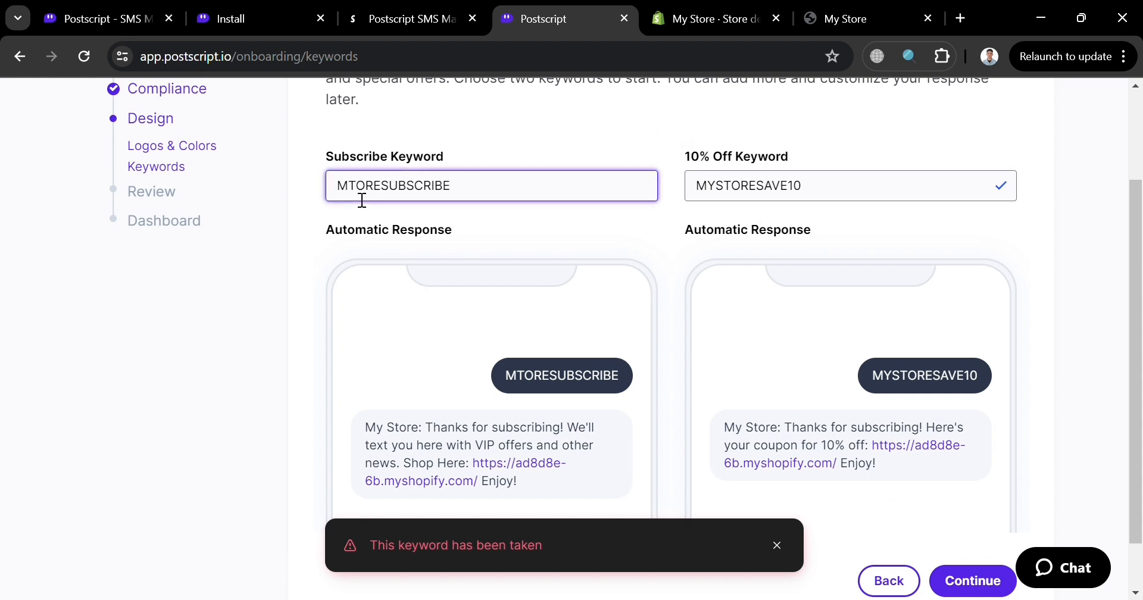
type("M")
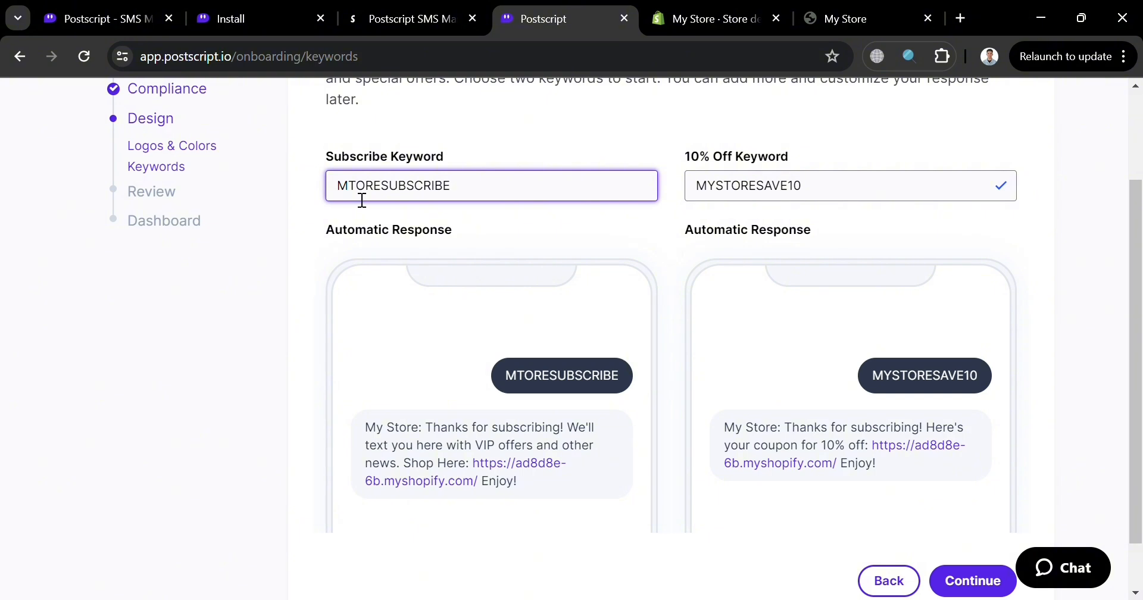
key("Right")
key("BackSpace")
type("MKM")
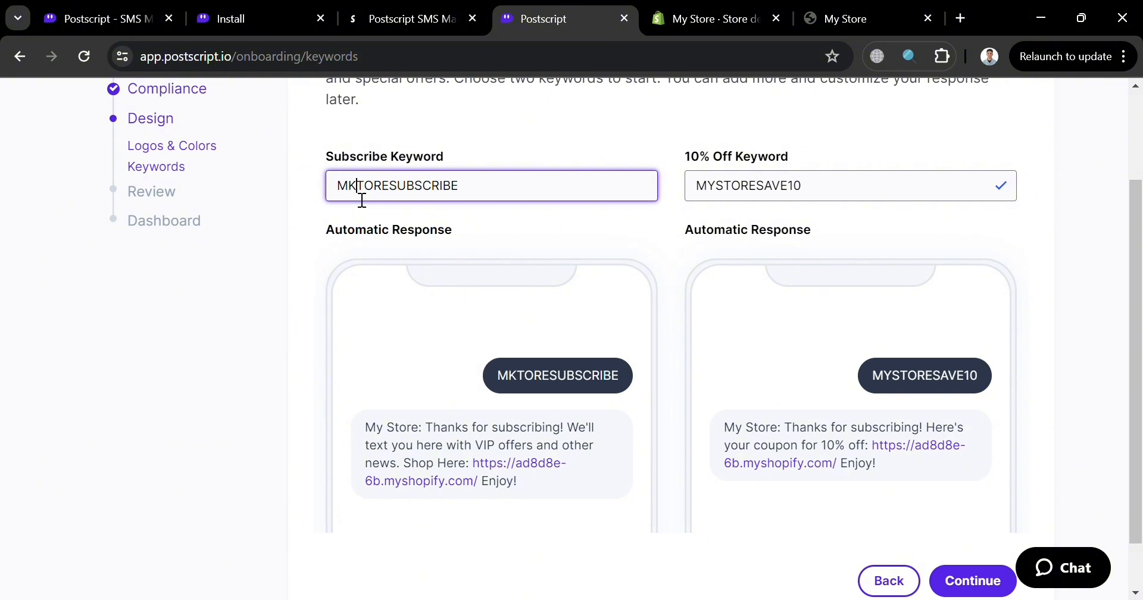
key("End")
key("BackSpace")
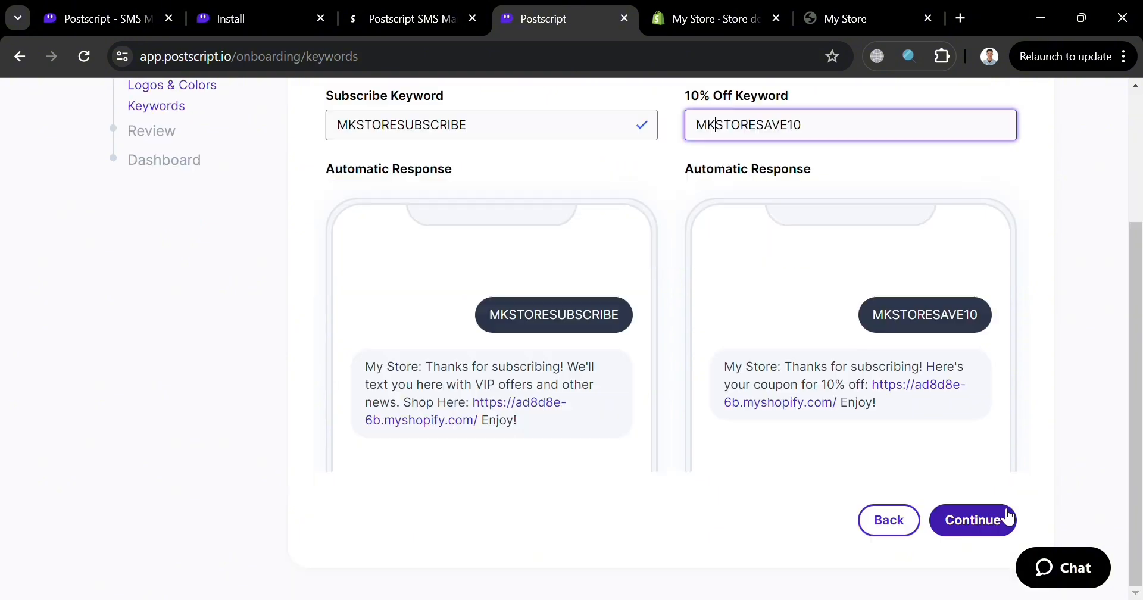
left_click(1004, 518)
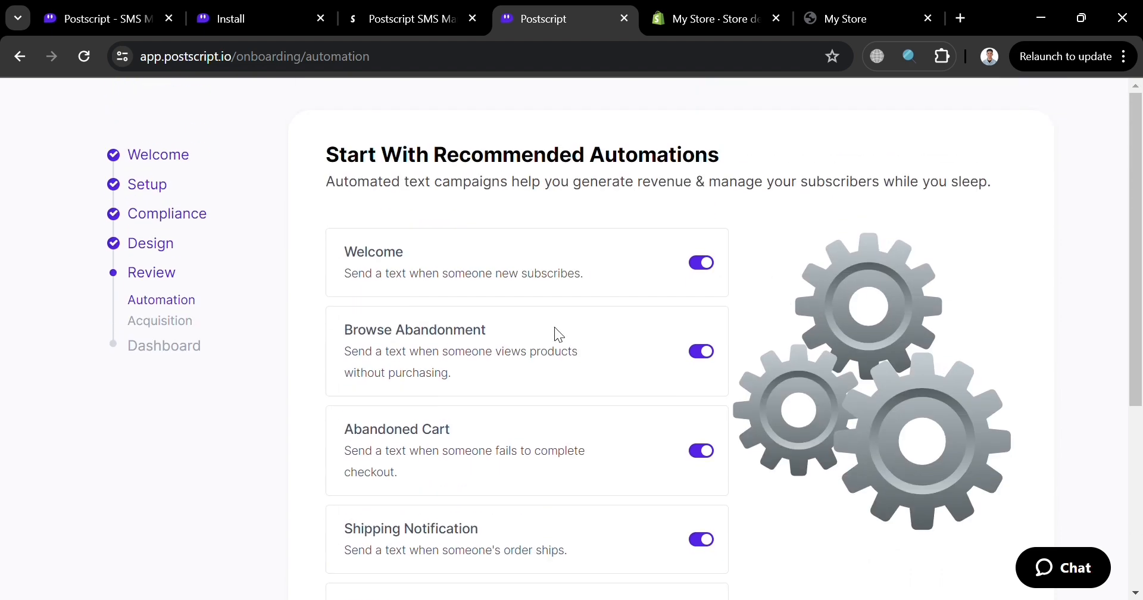
- Review the recommended automations from Welcome to Product Back in Stock, keep them all enabled, and continue
scroll(654, 409, "down", 3)
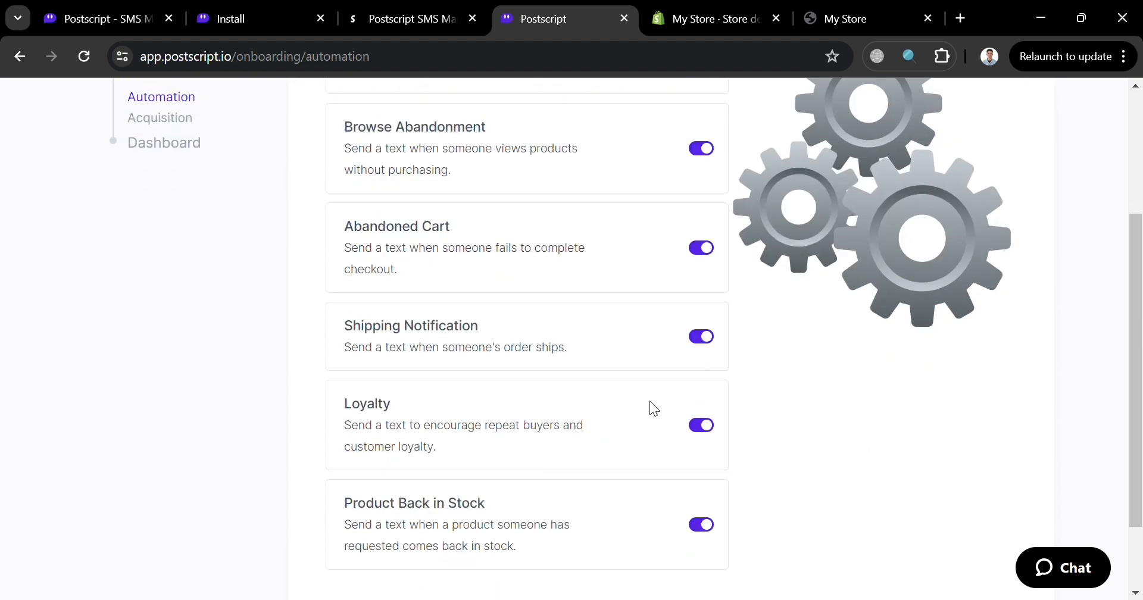
scroll(653, 409, "down", 2)
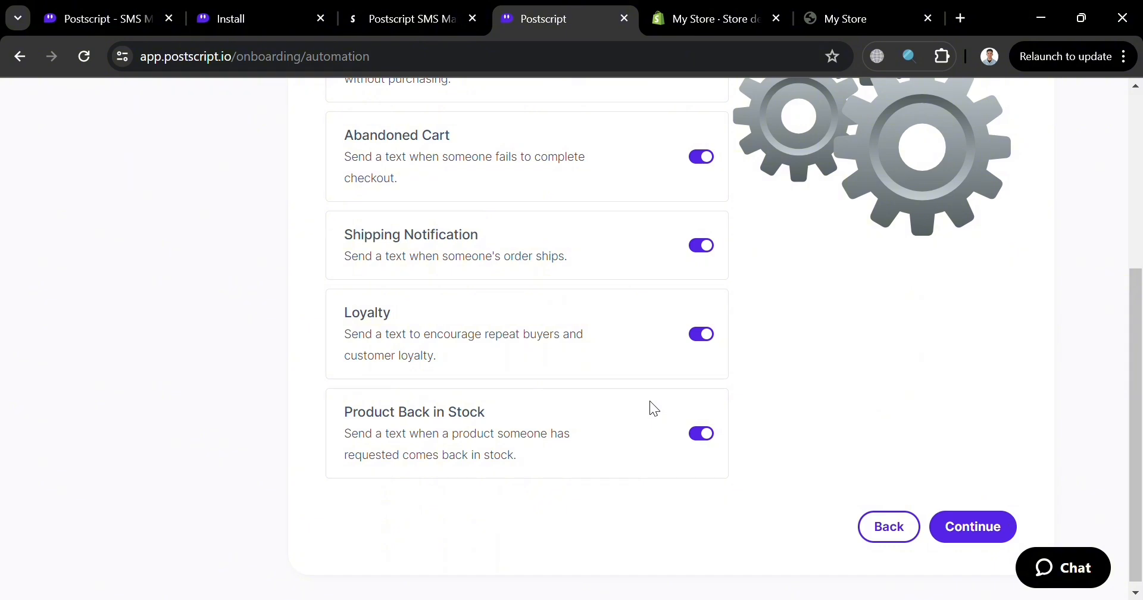
scroll(654, 408, "down", 1)
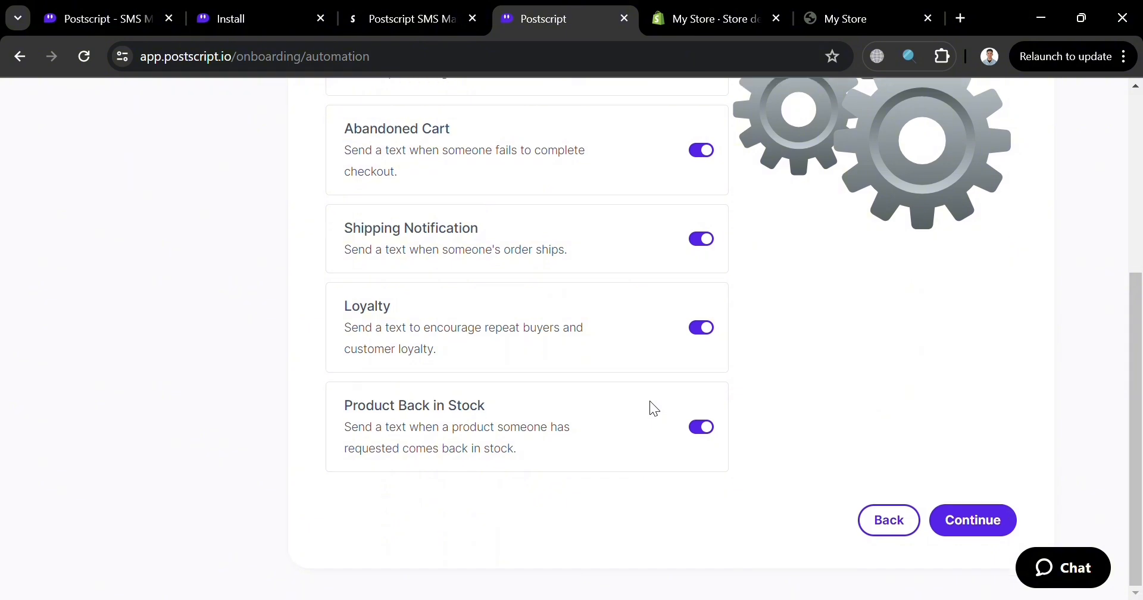
left_click(967, 522)
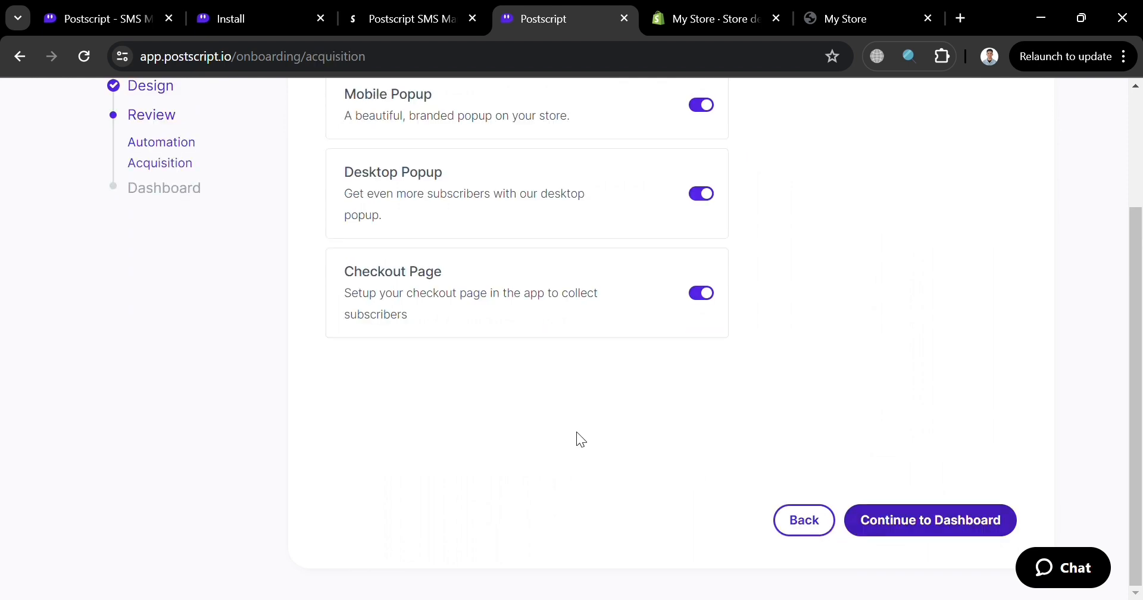
- Keep the Mobile Popup, Desktop Popup and Checkout Page acquisition tools enabled, and finish onboarding by continuing to the dashboard
scroll(512, 410, "up", 3)
scroll(513, 410, "down", 1)
scroll(514, 410, "down", 1)
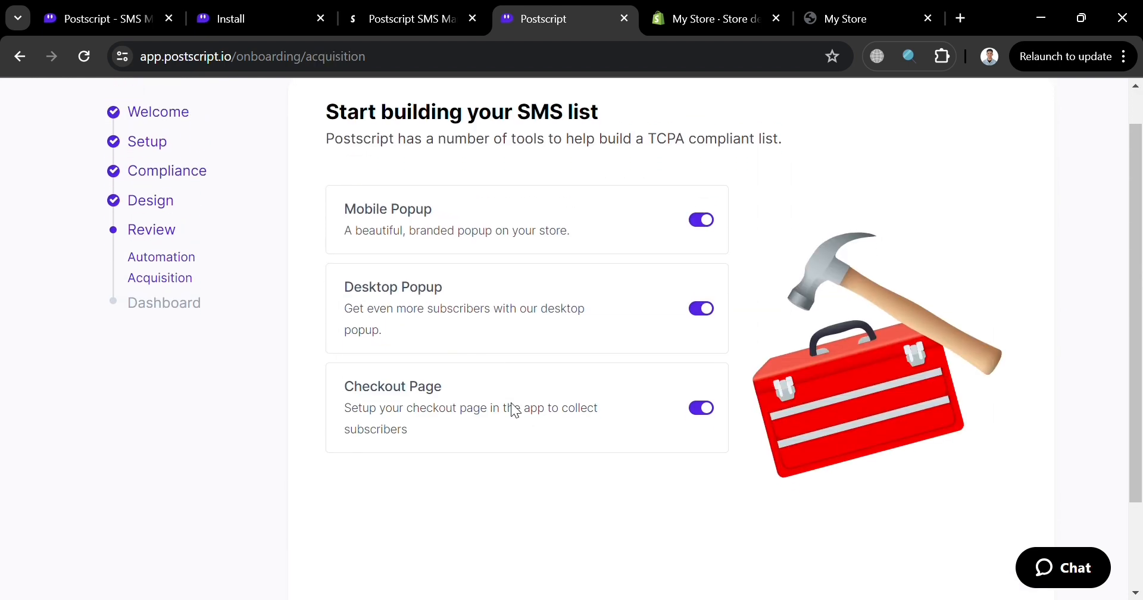
scroll(511, 403, "down", 3)
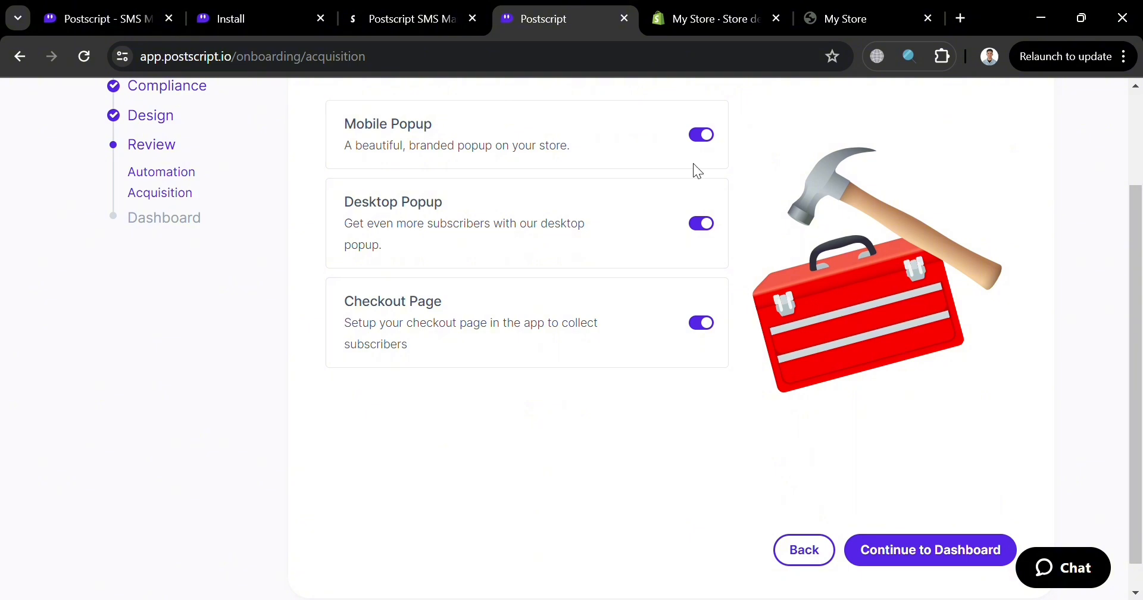
left_click(972, 563)
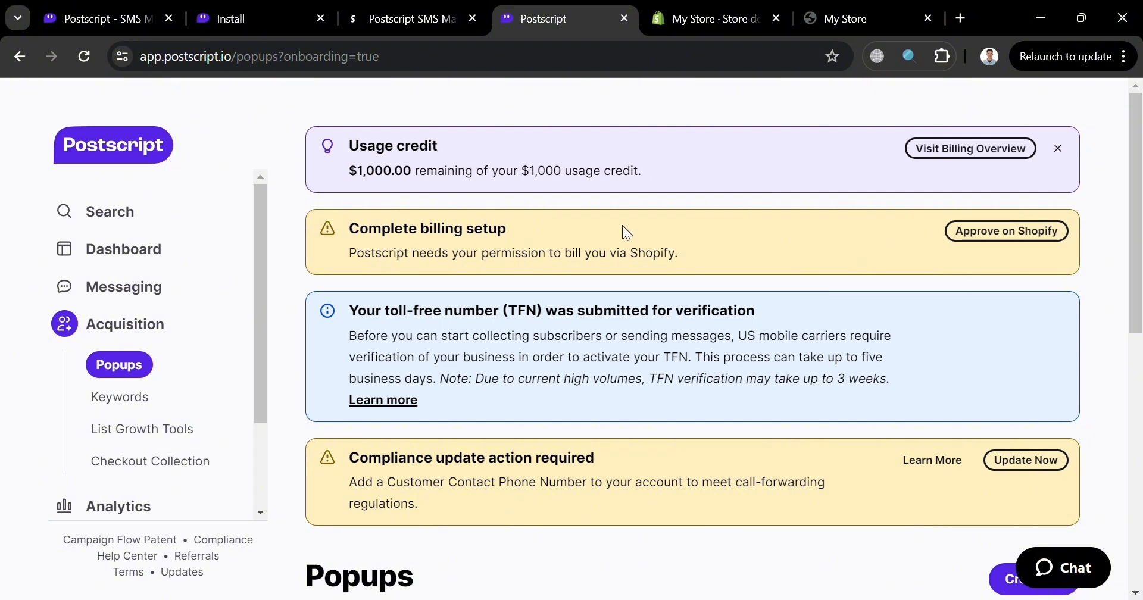
scroll(581, 426, "down", 1)
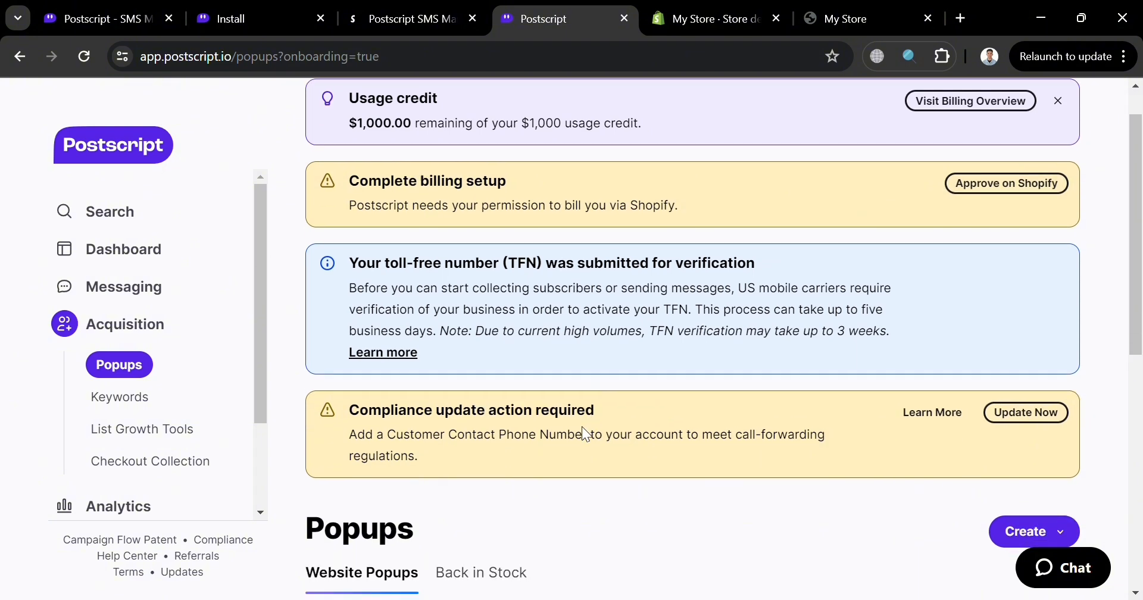
scroll(929, 358, "up", 1)
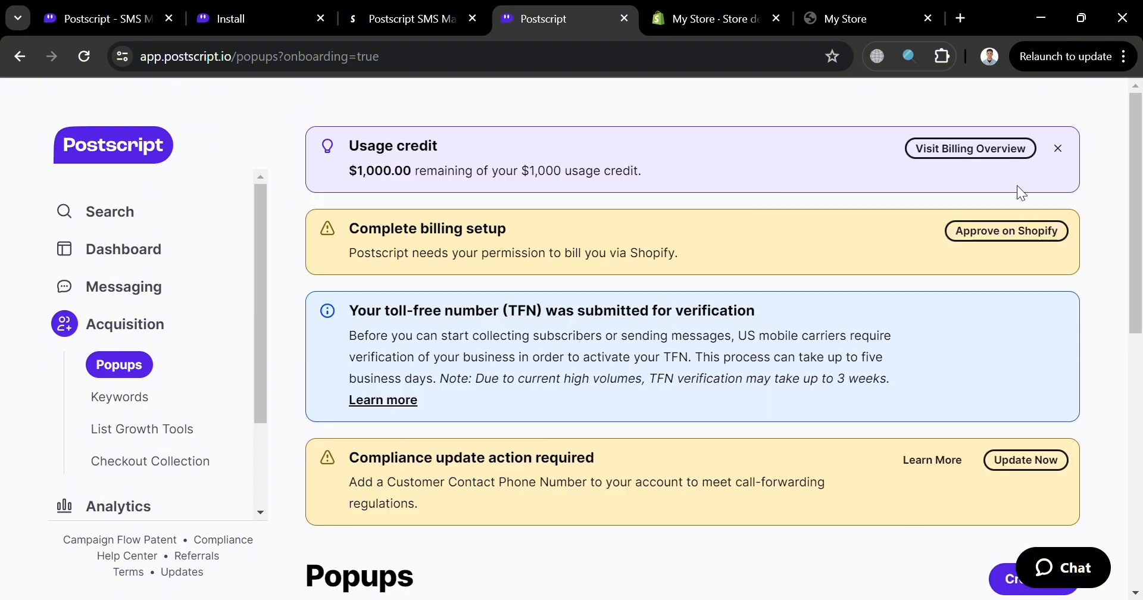
- Dismiss the usage credit notice and review the default desktop and mobile website popups
left_click(1058, 149)
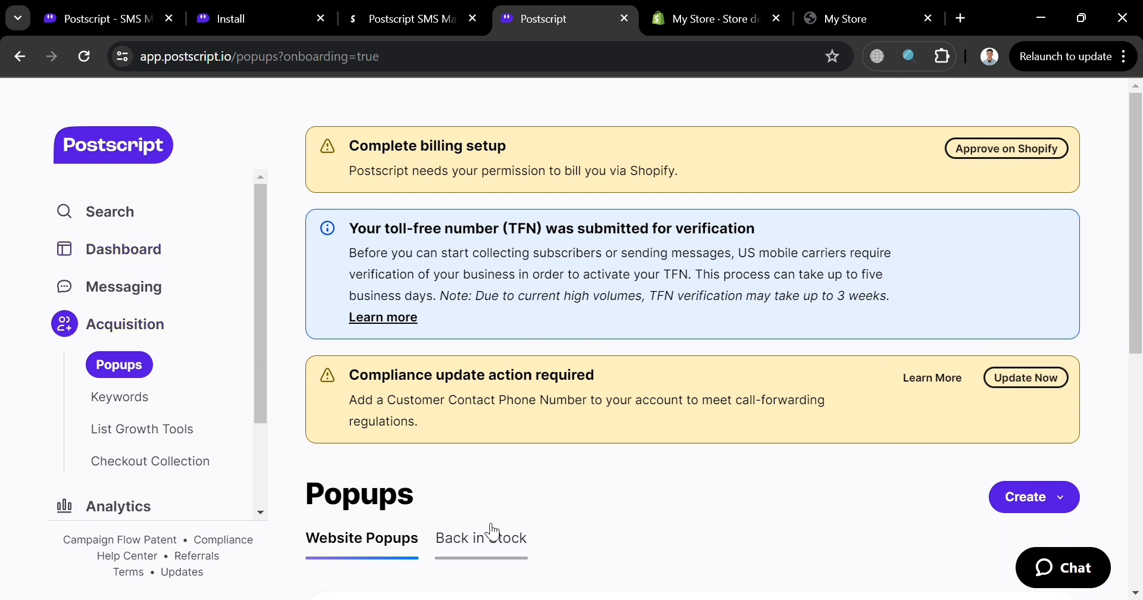
scroll(496, 529, "down", 1)
scroll(496, 529, "down", 4)
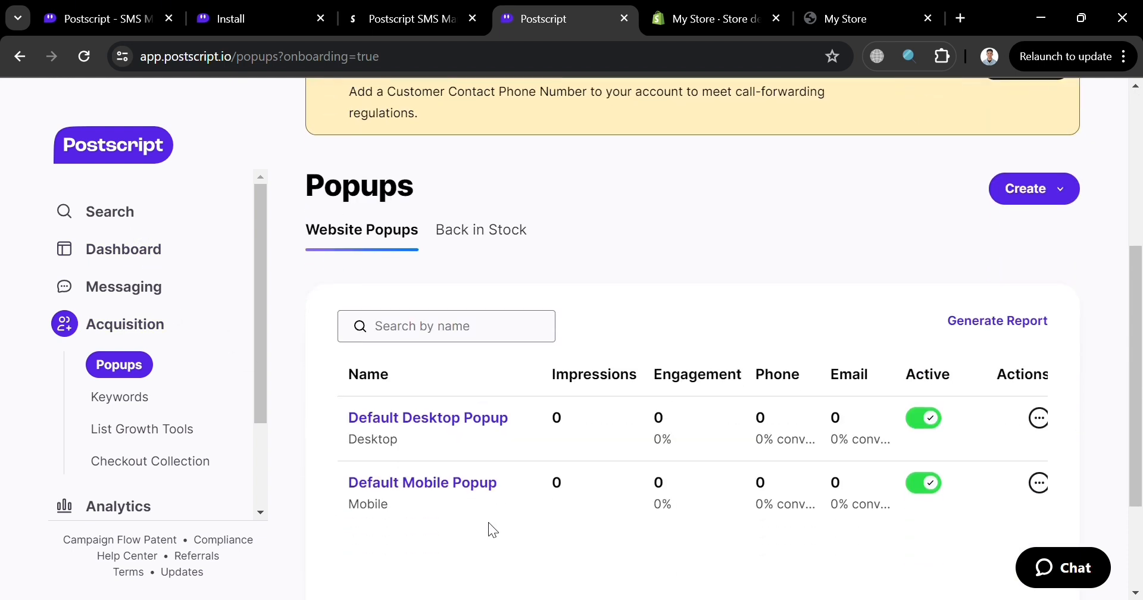
scroll(605, 478, "down", 2)
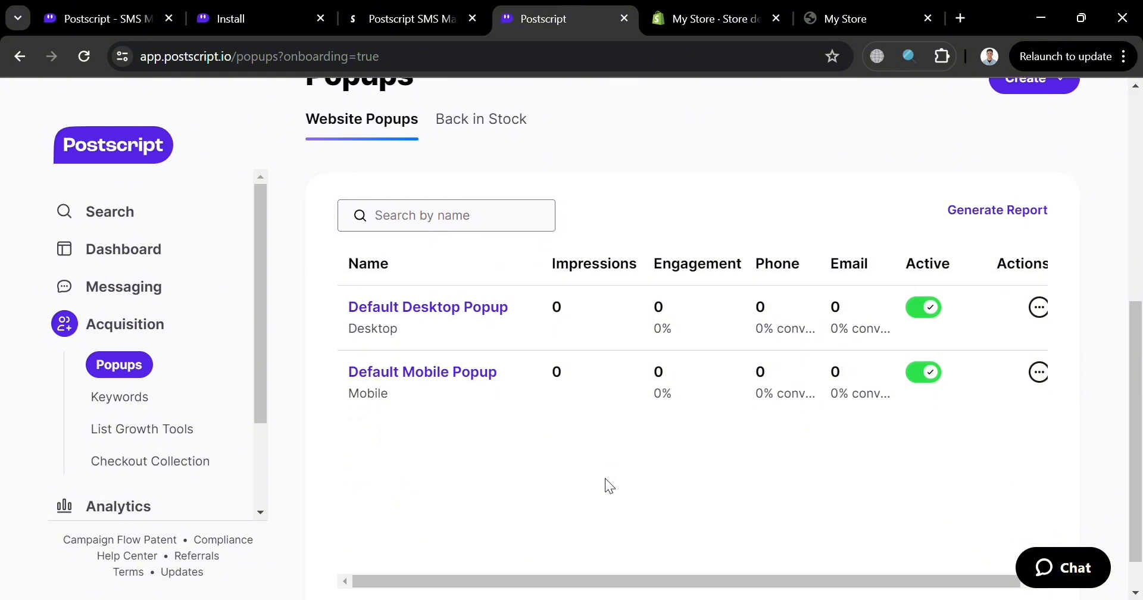
scroll(605, 478, "up", 4)
scroll(605, 478, "down", 1)
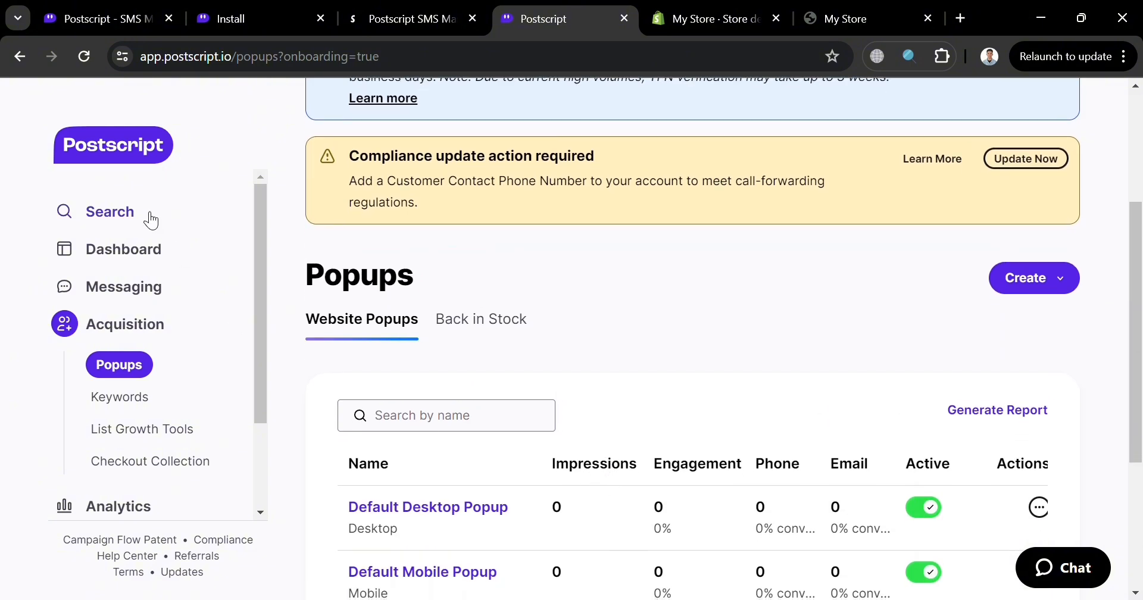
- Open the dashboard, dismiss the Acquisition Rate calculation notice, and review the sections from Overview down to Campaigns
left_click(159, 257)
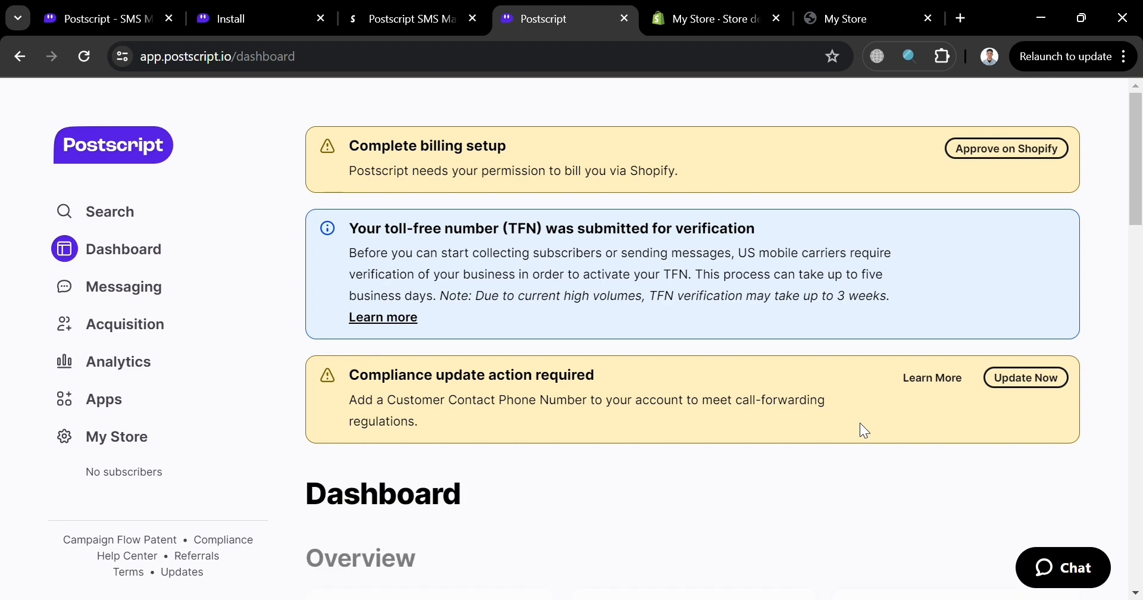
scroll(870, 432, "down", 5)
scroll(867, 430, "down", 2)
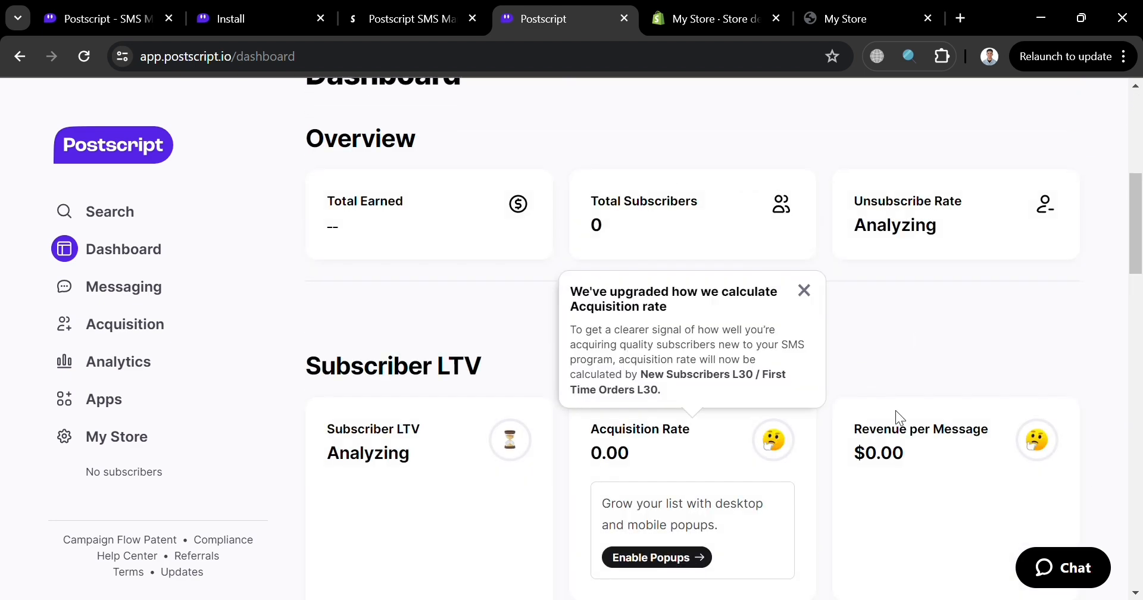
left_click(804, 290)
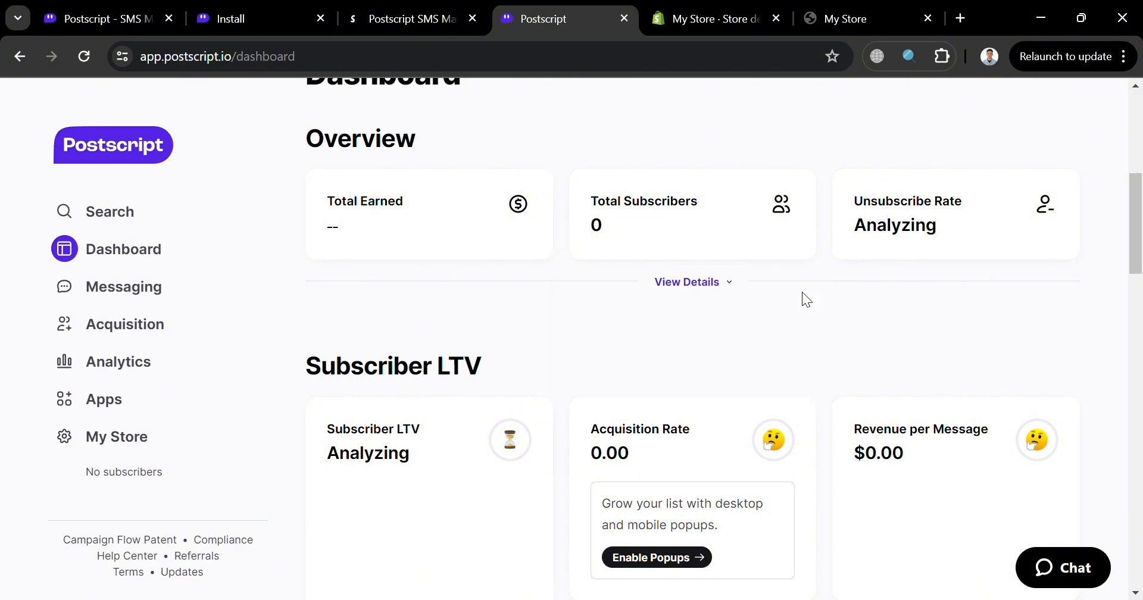
scroll(733, 447, "down", 1)
scroll(732, 447, "down", 4)
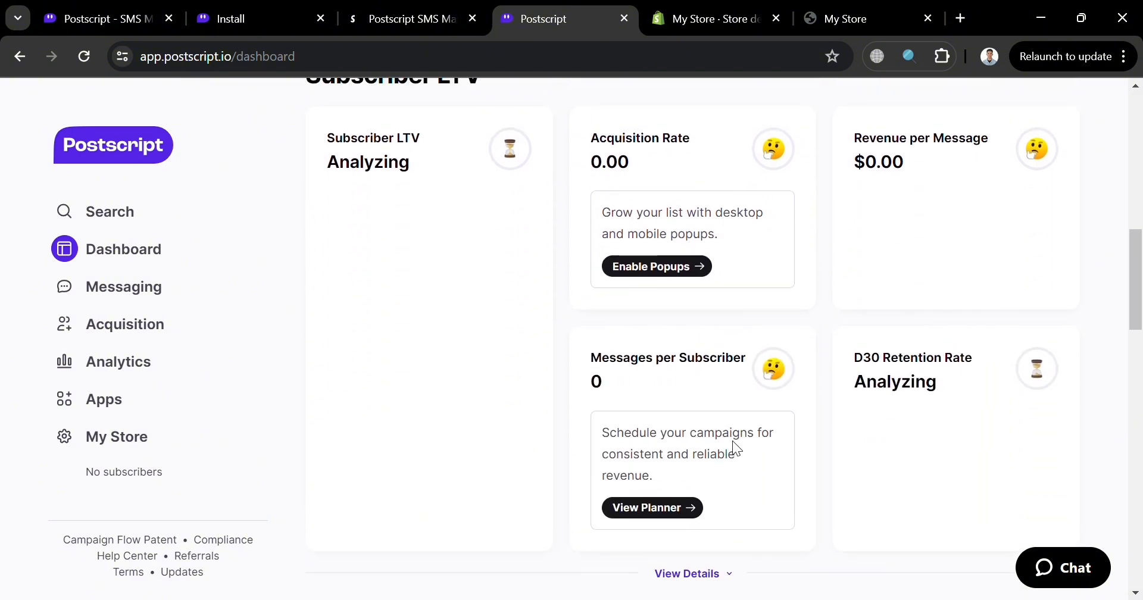
scroll(738, 447, "down", 2)
scroll(738, 448, "down", 8)
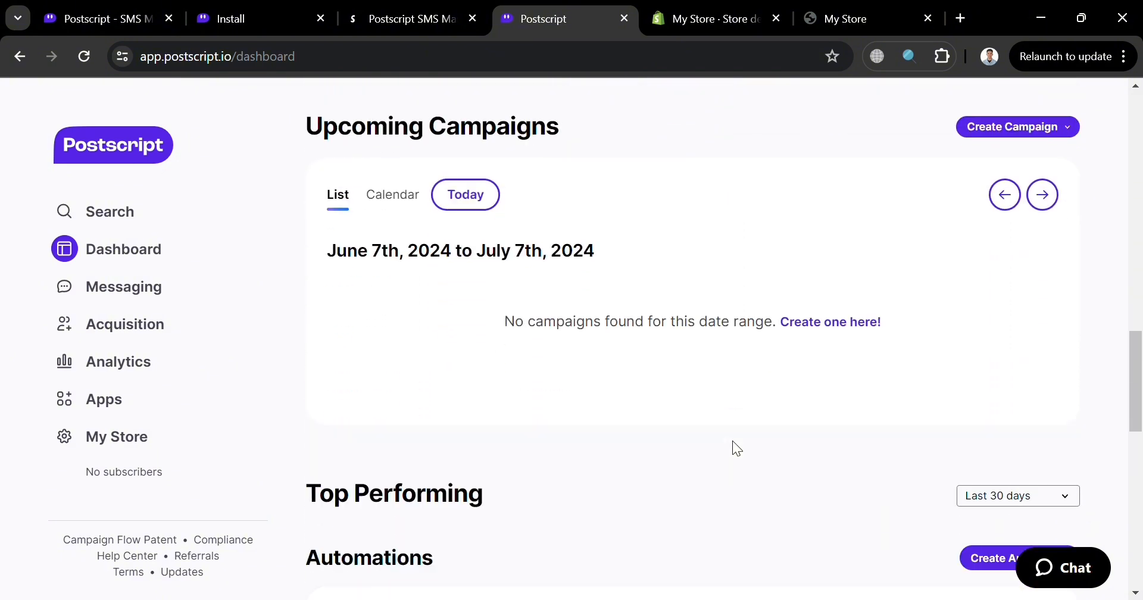
scroll(733, 442, "down", 4)
scroll(733, 442, "down", 5)
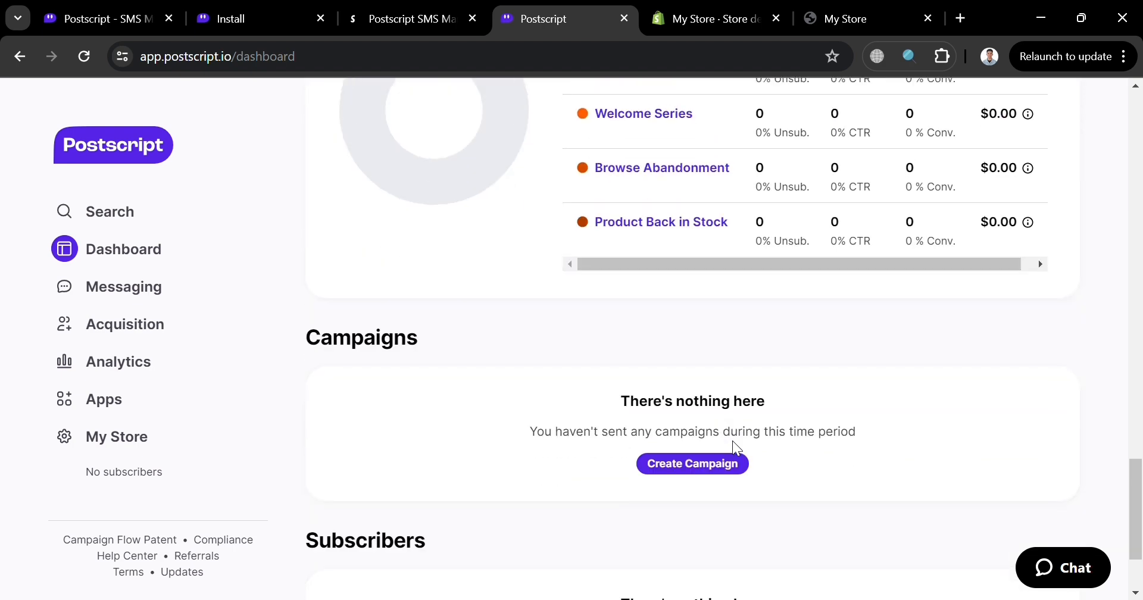
scroll(733, 442, "up", 5)
scroll(733, 440, "up", 1)
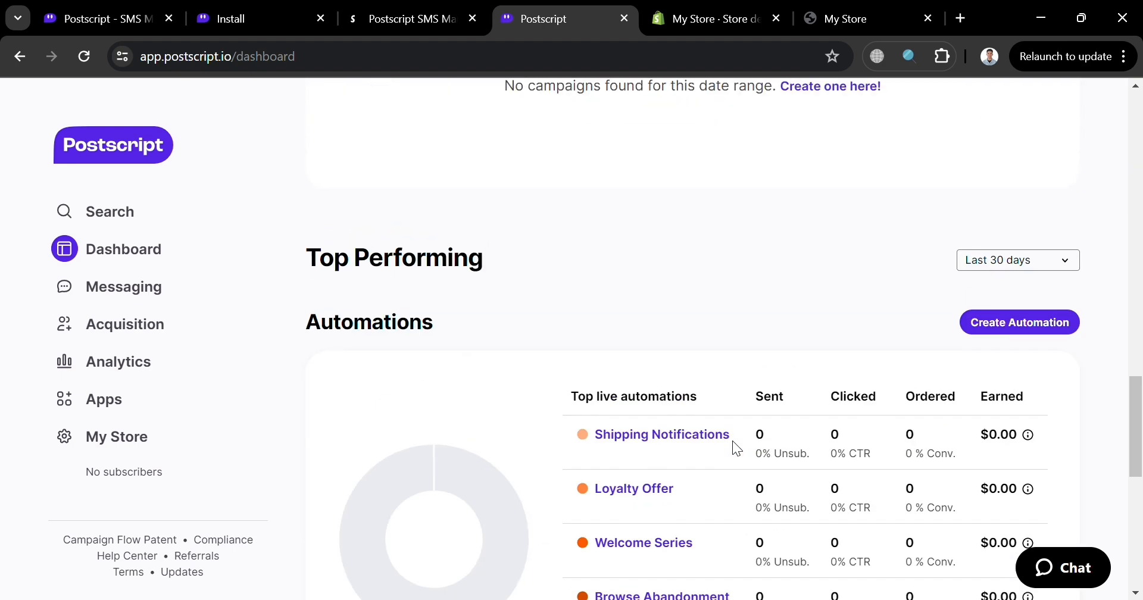
left_click(1049, 325)
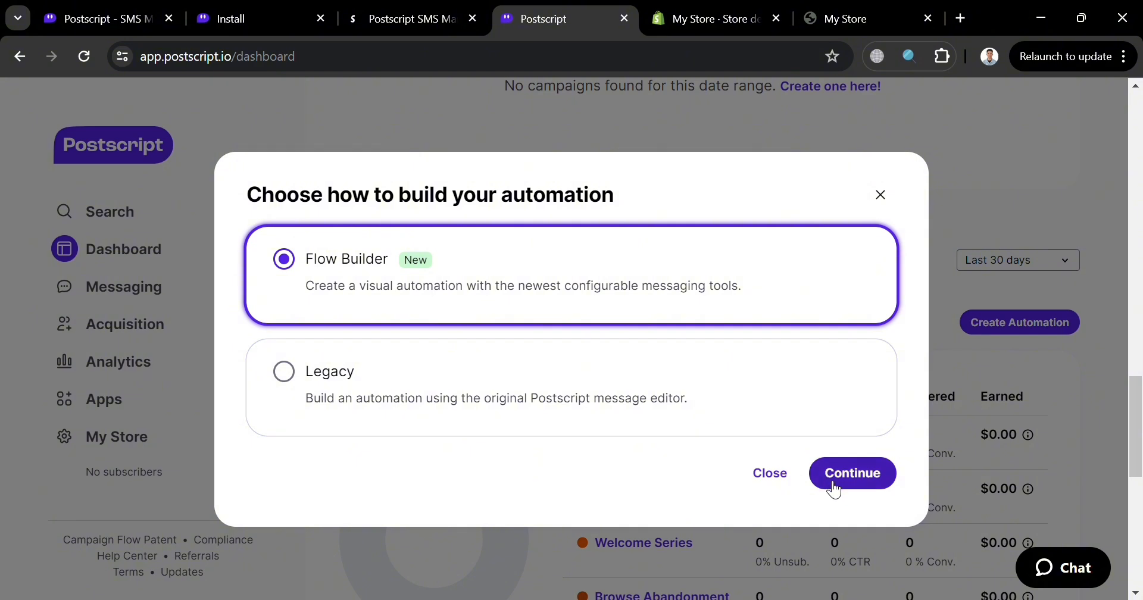
left_click(884, 481)
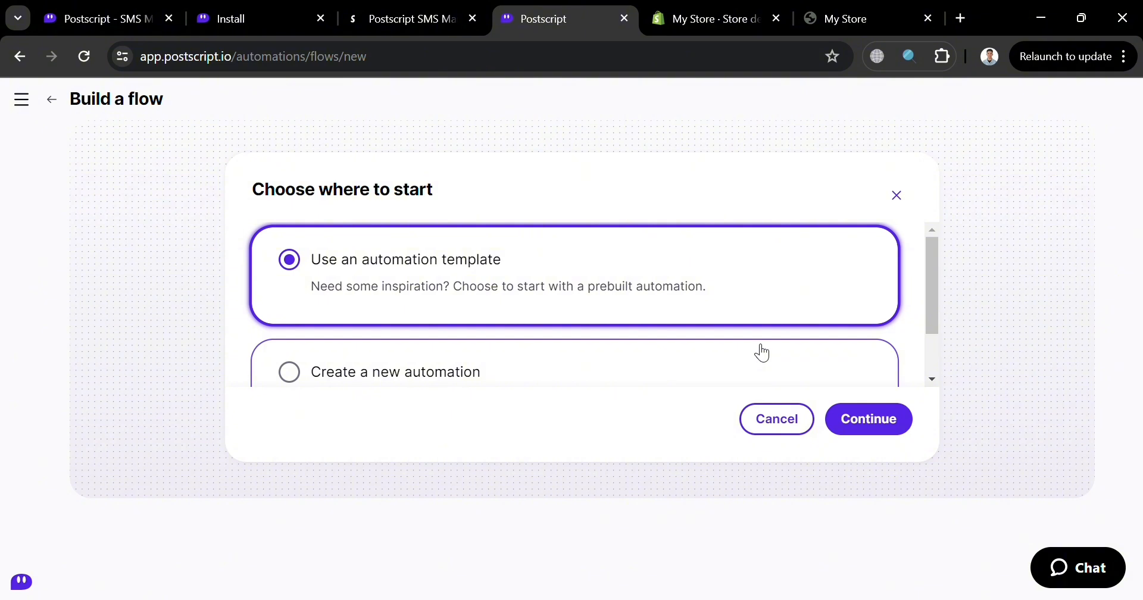
scroll(762, 353, "down", 2)
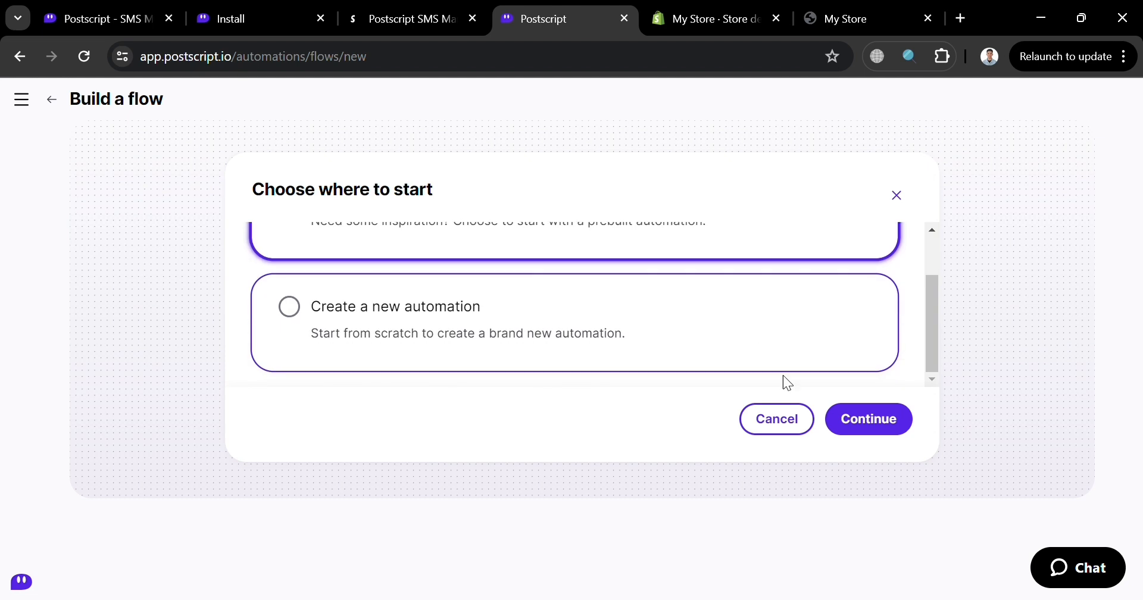
left_click(770, 430)
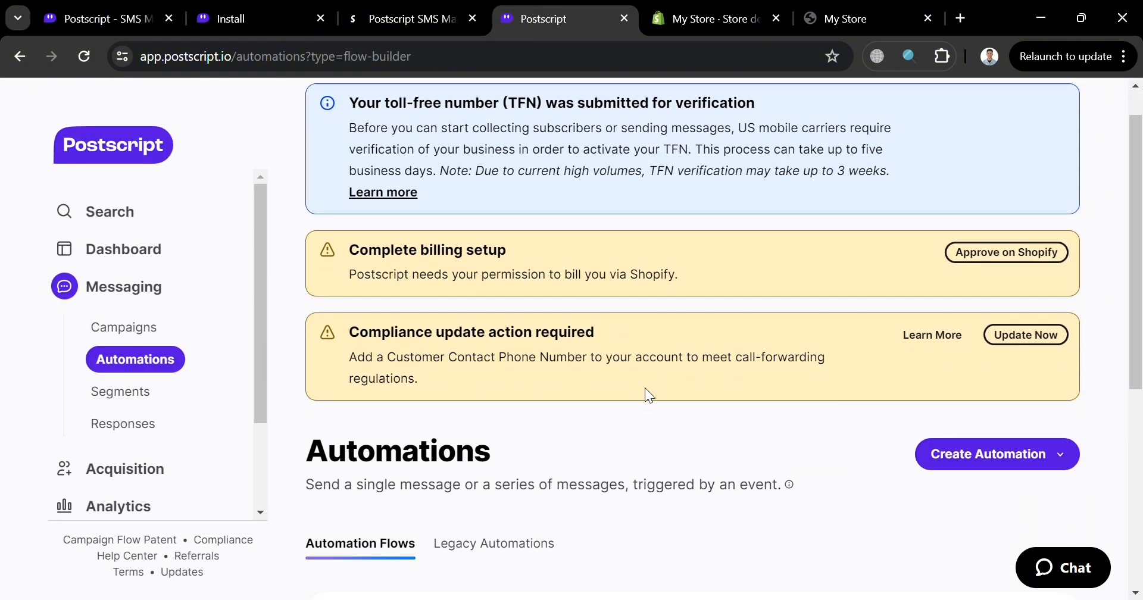
left_click(147, 252)
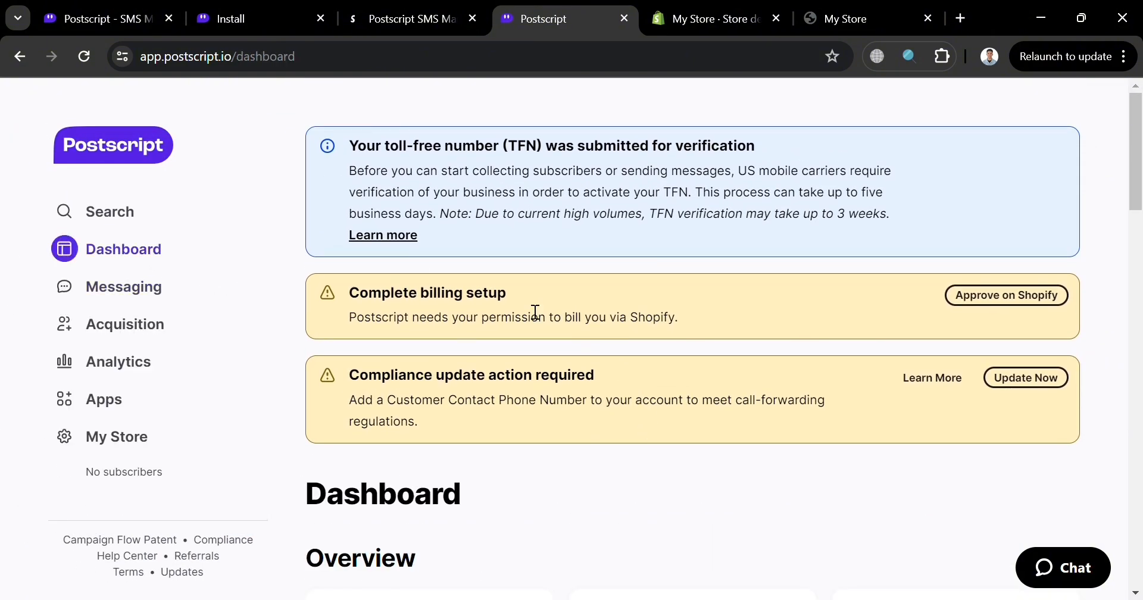
- Start a new SMS campaign from the dashboard and bring up the message templates for it
scroll(679, 366, "down", 15)
scroll(679, 366, "down", 2)
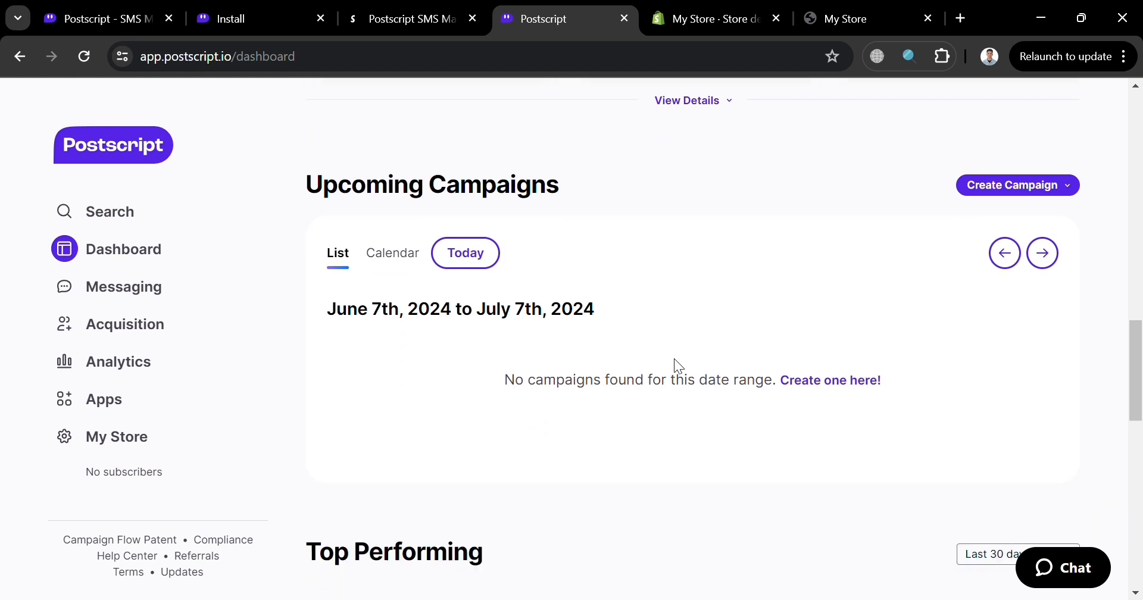
scroll(679, 367, "up", 1)
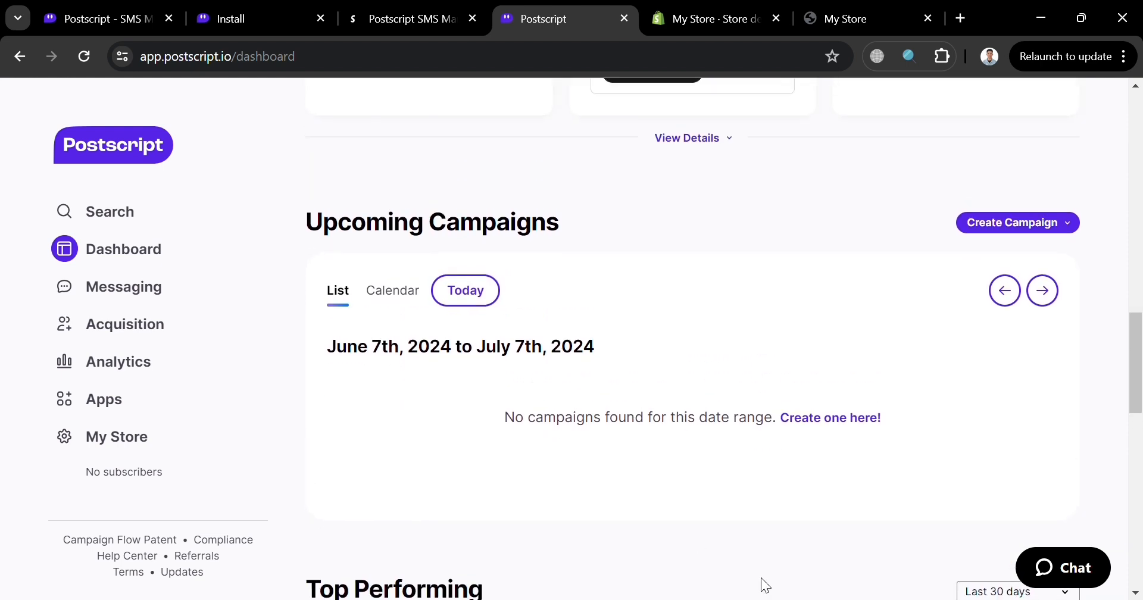
scroll(710, 490, "down", 10)
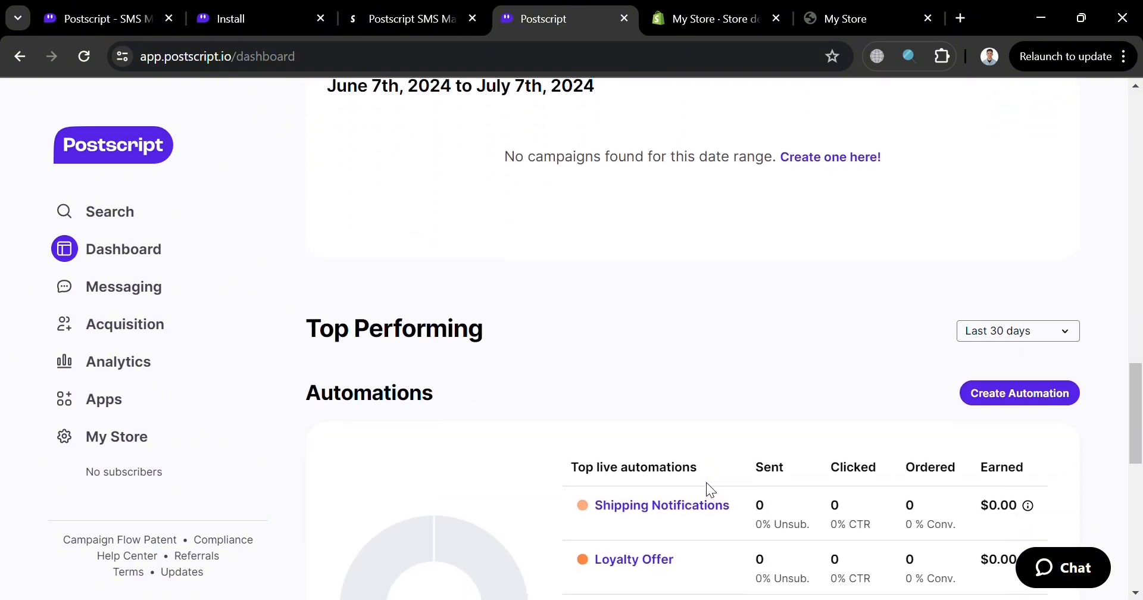
scroll(716, 492, "down", 4)
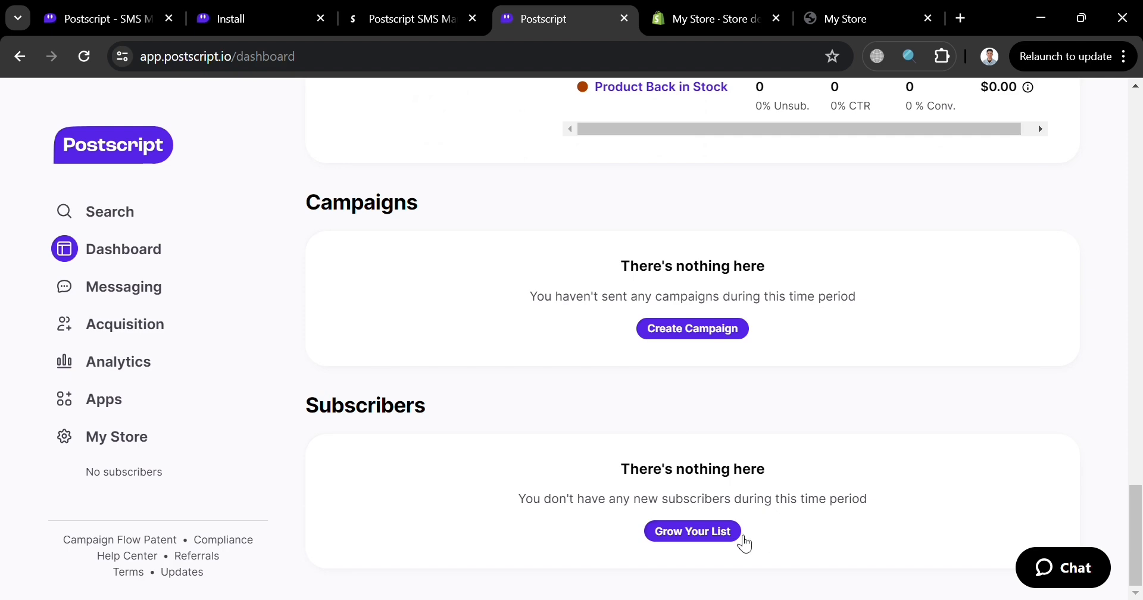
left_click(725, 534)
scroll(732, 484, "down", 6)
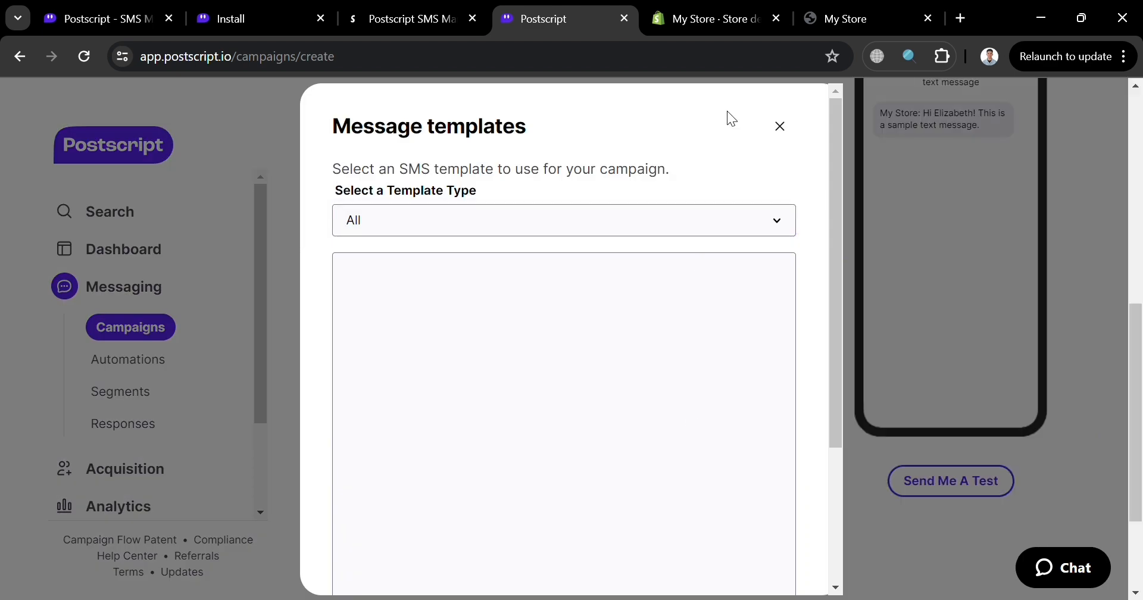
- Browse the SMS message templates and apply the Valentine's Day template to the campaign message
scroll(703, 372, "down", 2)
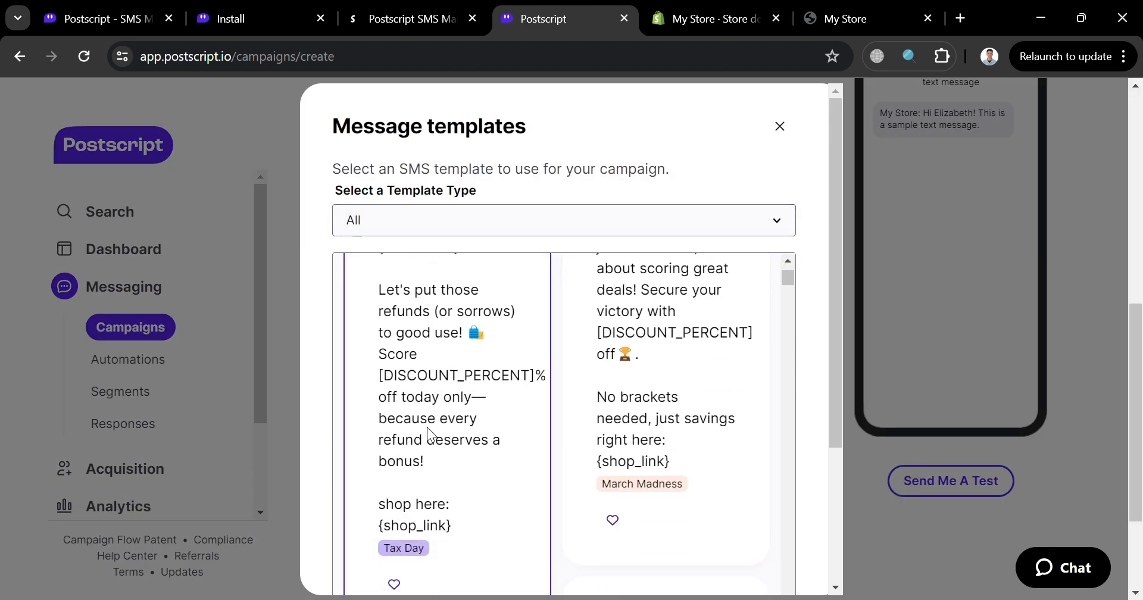
scroll(691, 417, "down", 5)
scroll(682, 467, "down", 1)
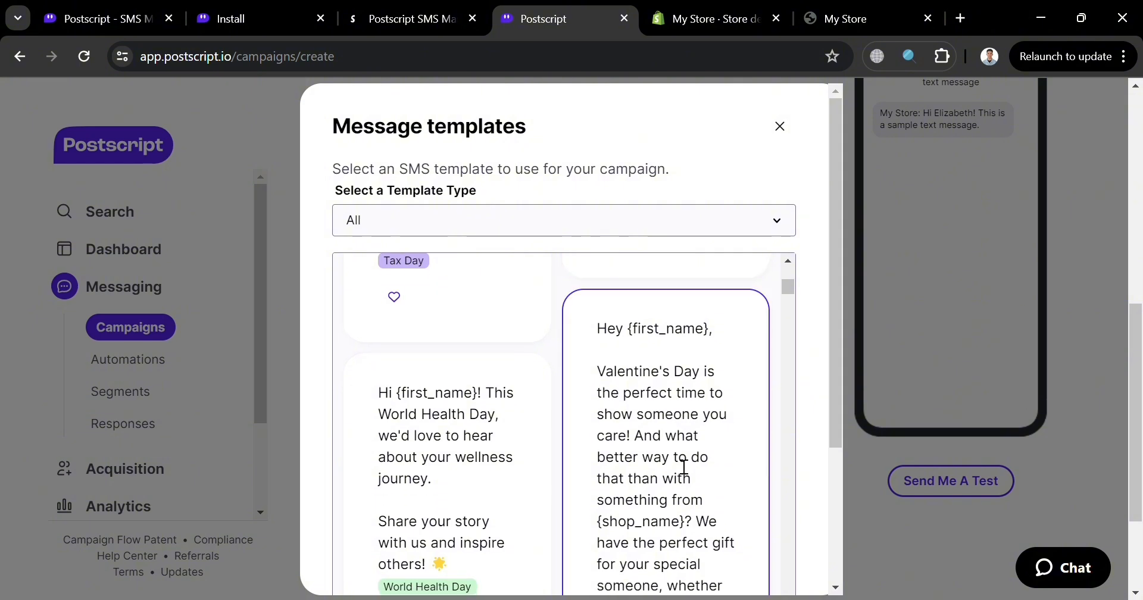
scroll(684, 467, "down", 10)
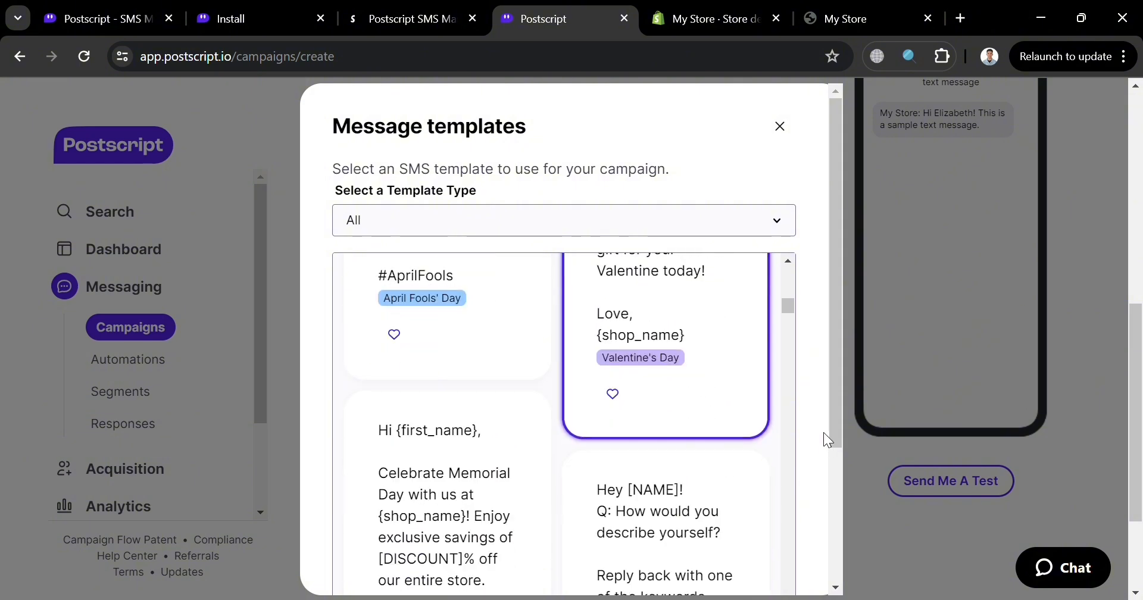
left_click_drag(837, 423, 793, 562)
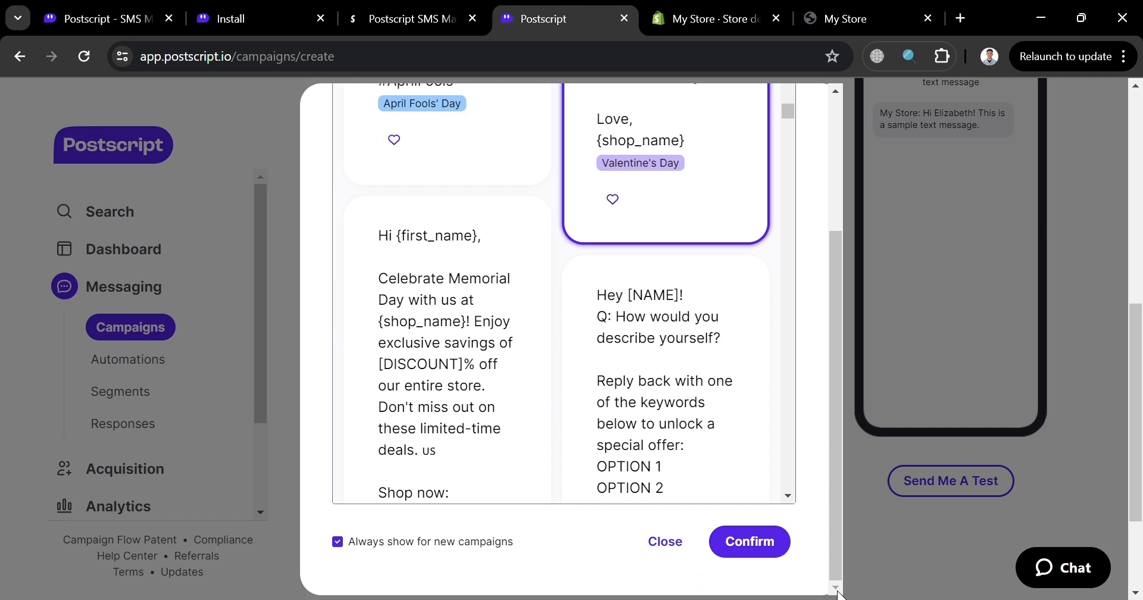
left_click(773, 555)
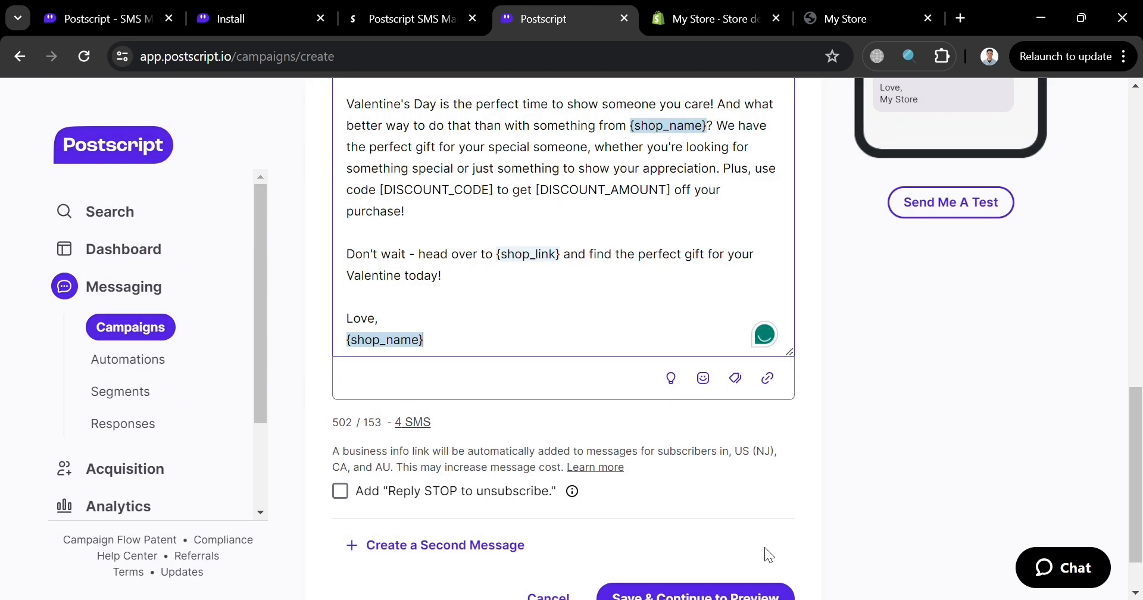
- Read through the Valentine's Day message text and check which segments the campaign can target
scroll(592, 352, "up", 3)
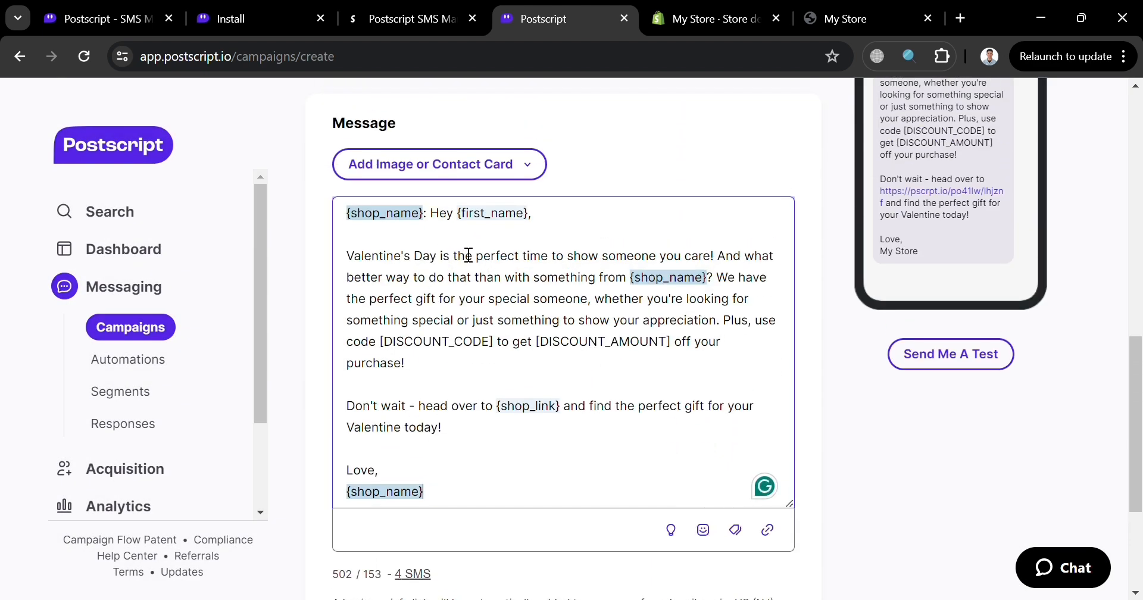
left_click(534, 278)
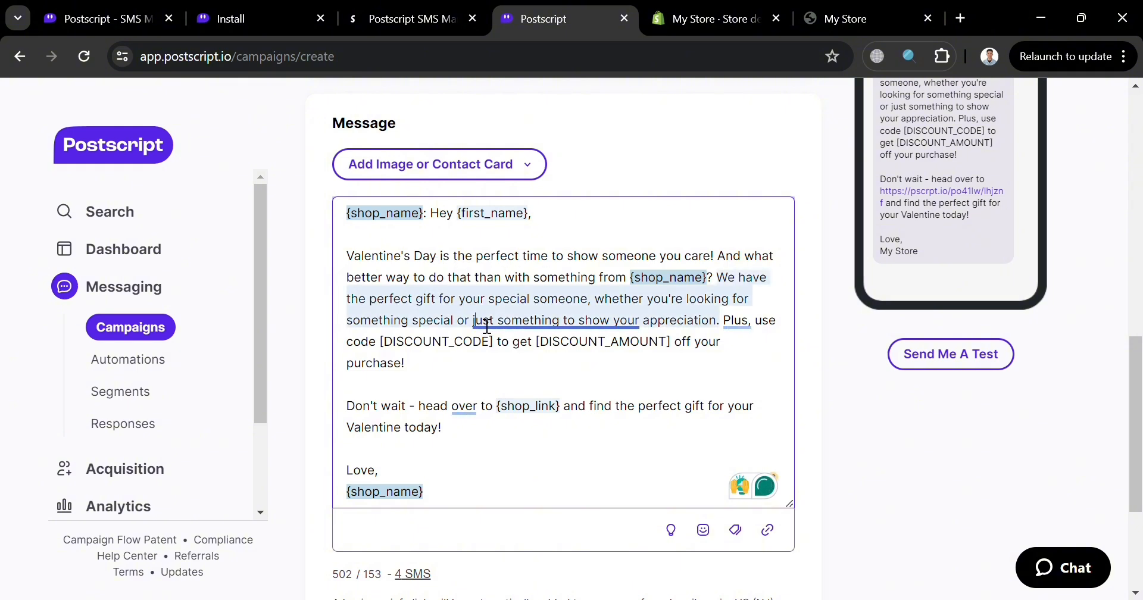
mouse_move(487, 326)
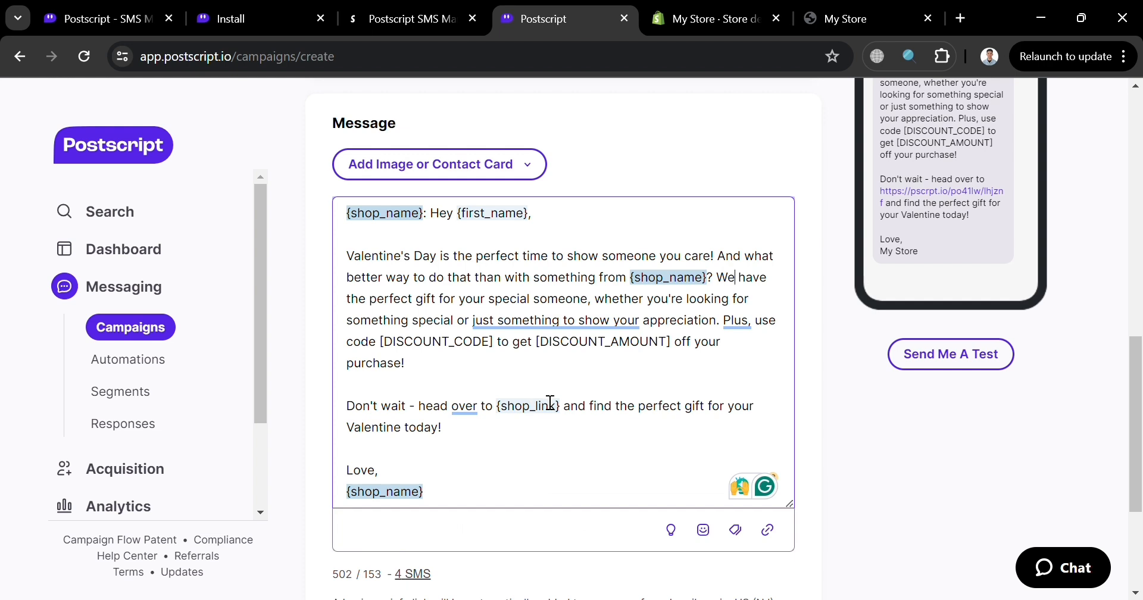
scroll(988, 298, "up", 3)
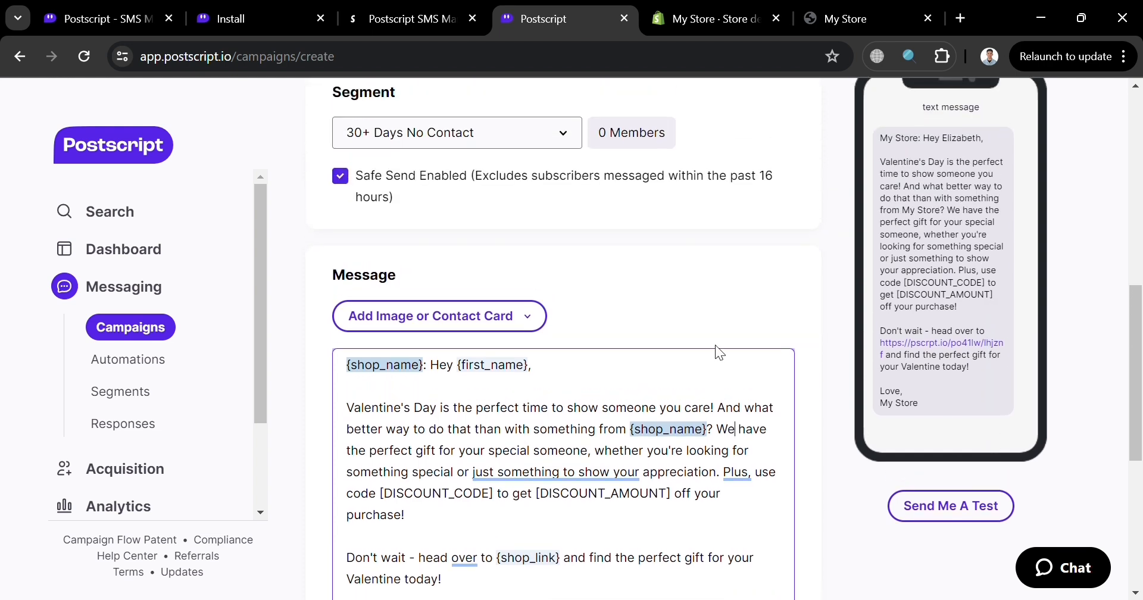
left_click(570, 141)
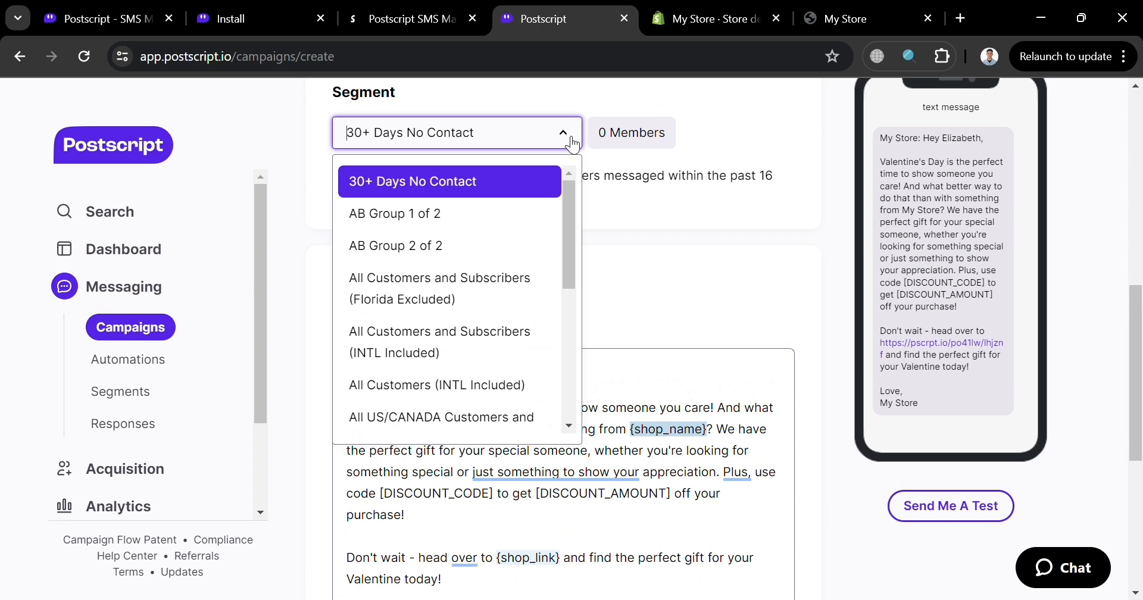
left_click(620, 273)
- Add "Reply STOP to unsubscribe." to the campaign message and check the full text in the phone preview
scroll(627, 269, "down", 7)
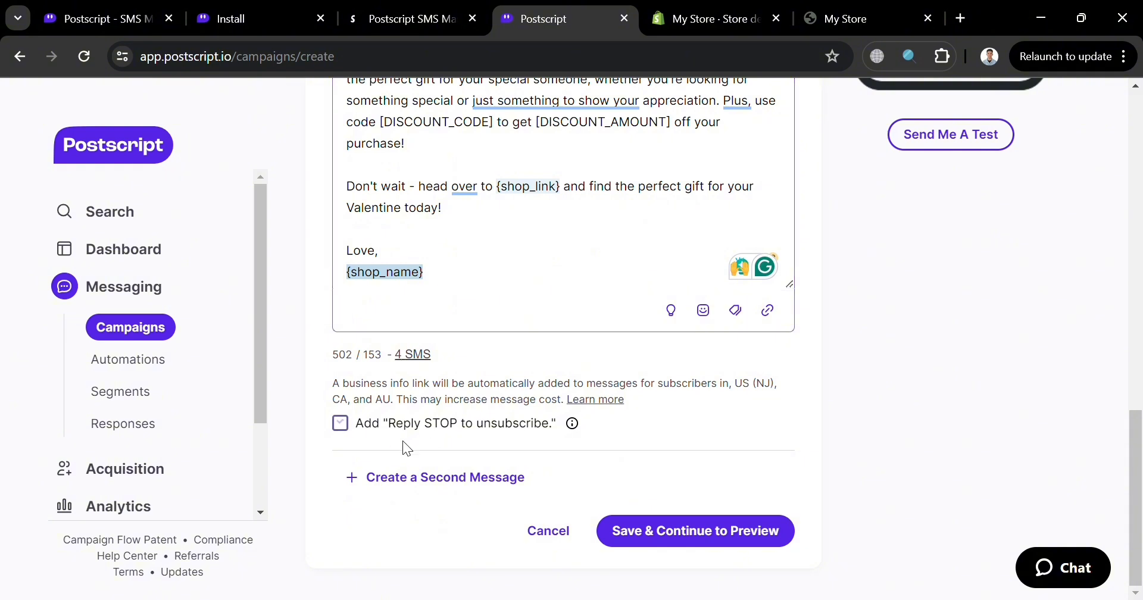
left_click(346, 427)
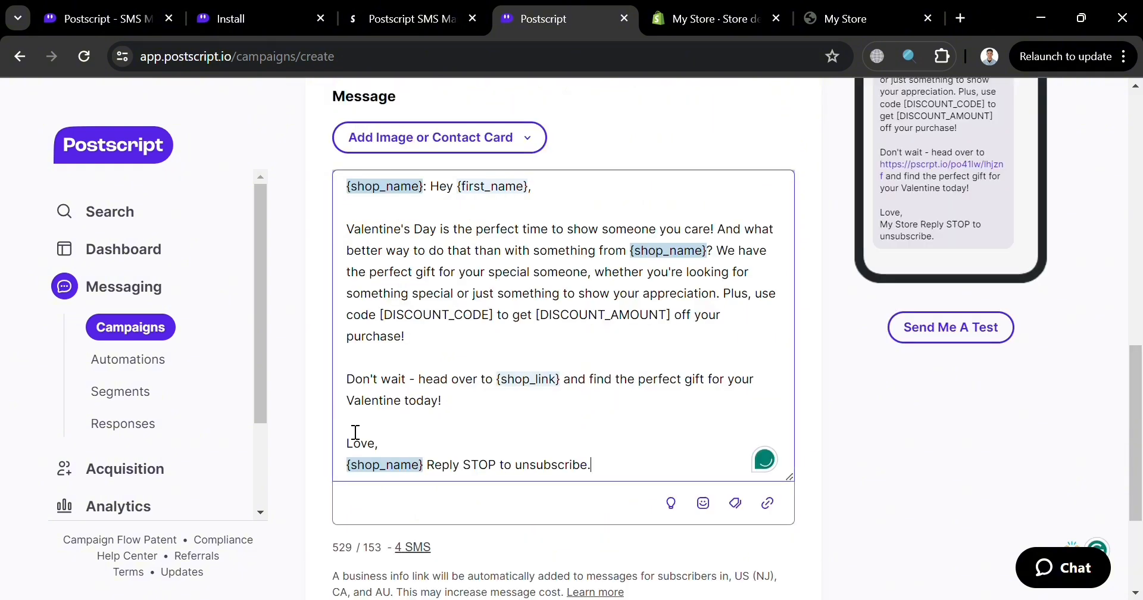
scroll(586, 494, "down", 3)
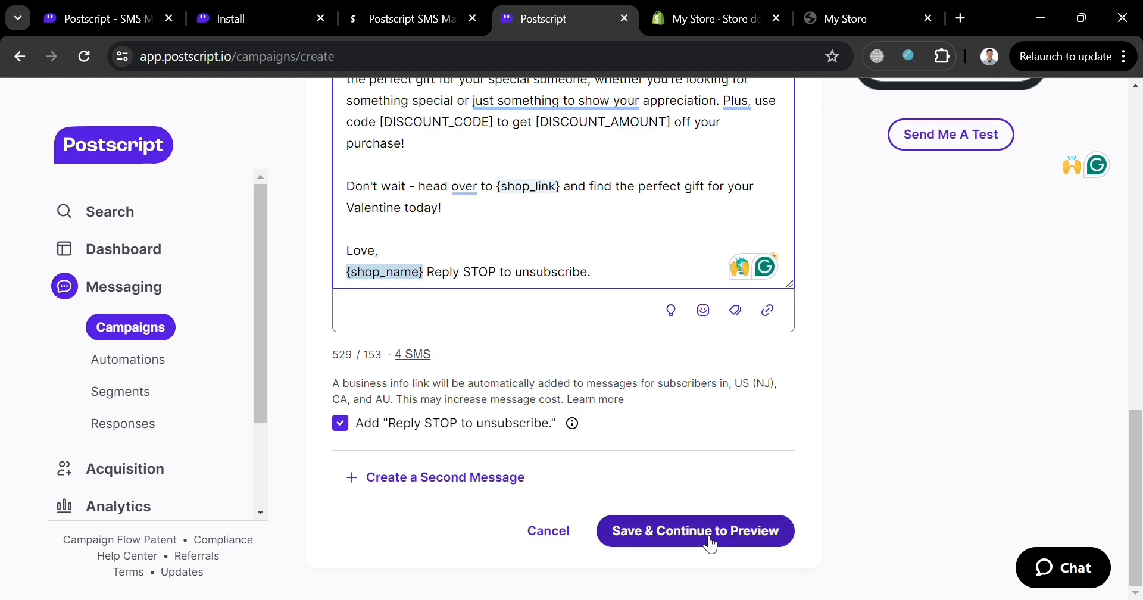
scroll(941, 355, "up", 9)
scroll(952, 364, "down", 3)
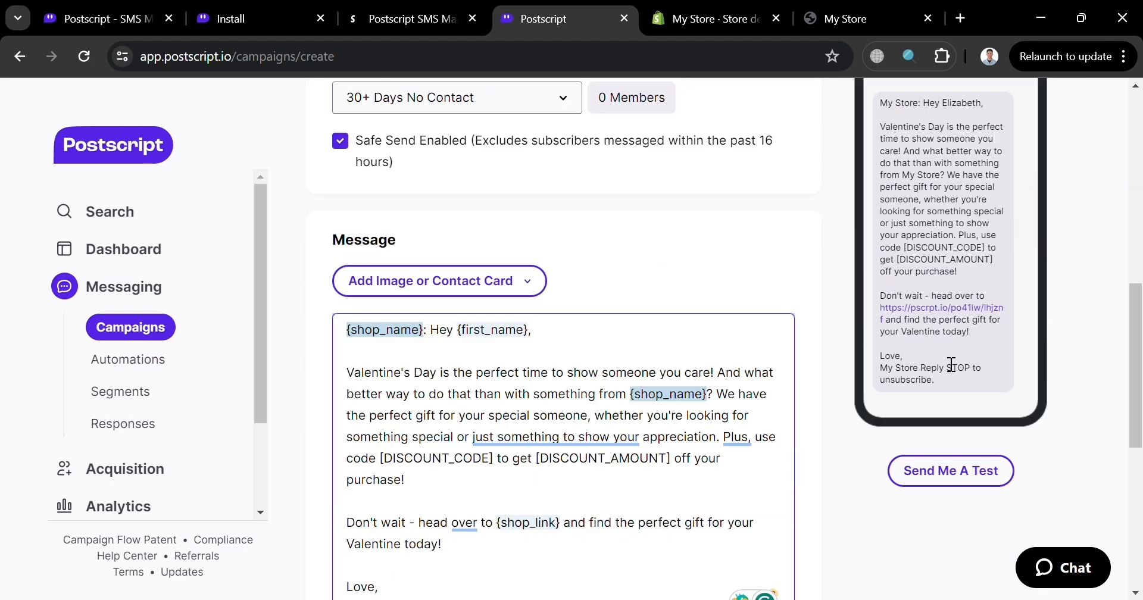
- Check the rest of the campaign form, return to the campaigns list and look over the Automations page
scroll(951, 364, "down", 7)
scroll(941, 360, "up", 2)
left_click(569, 545)
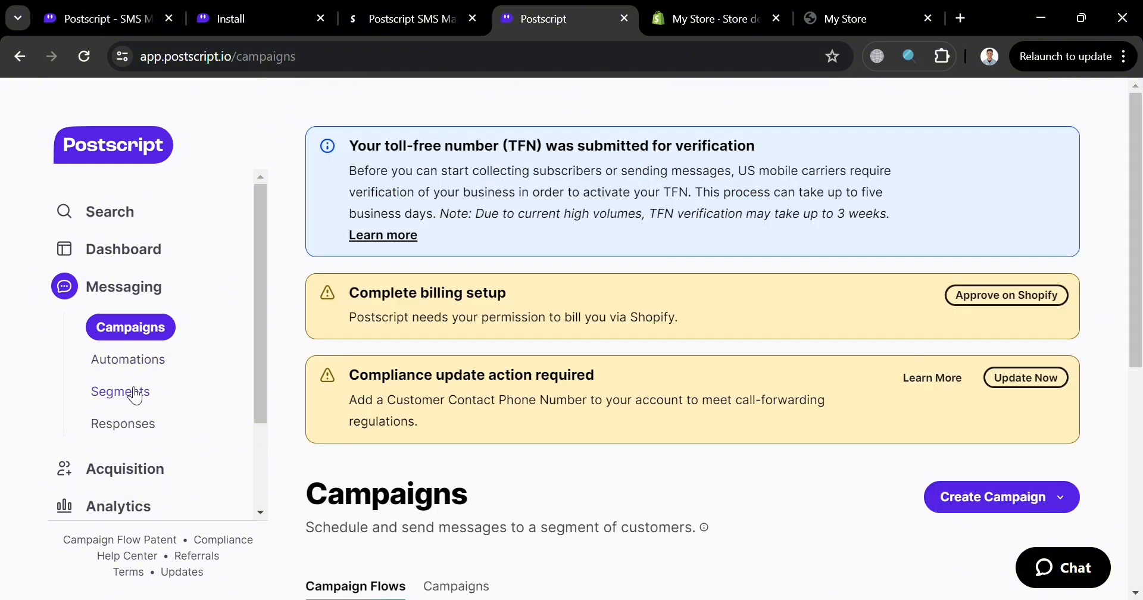
left_click(137, 359)
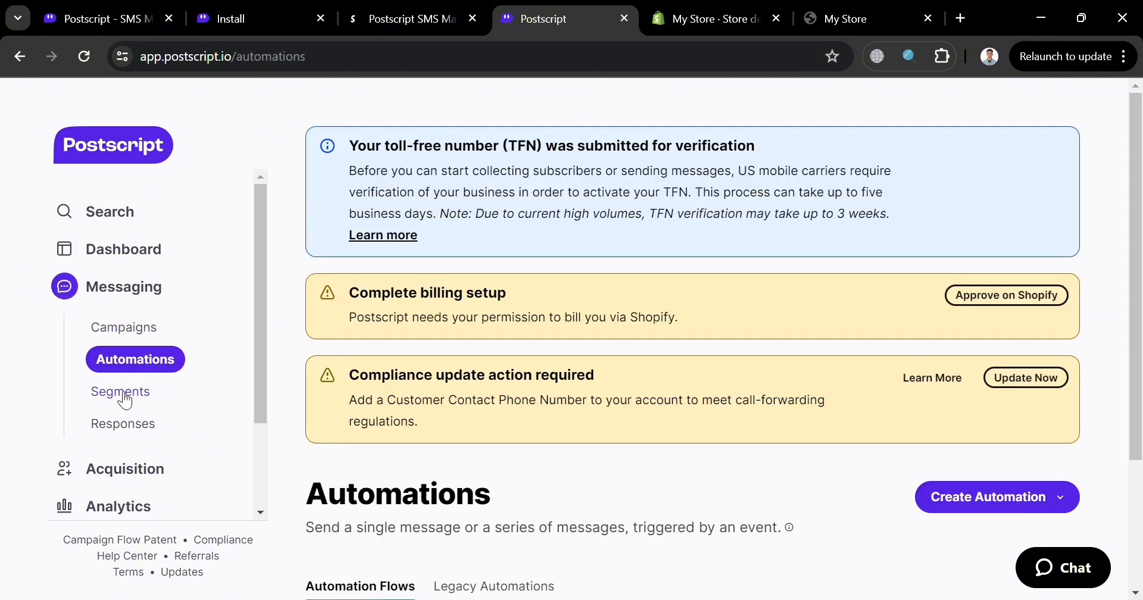
scroll(634, 295, "down", 3)
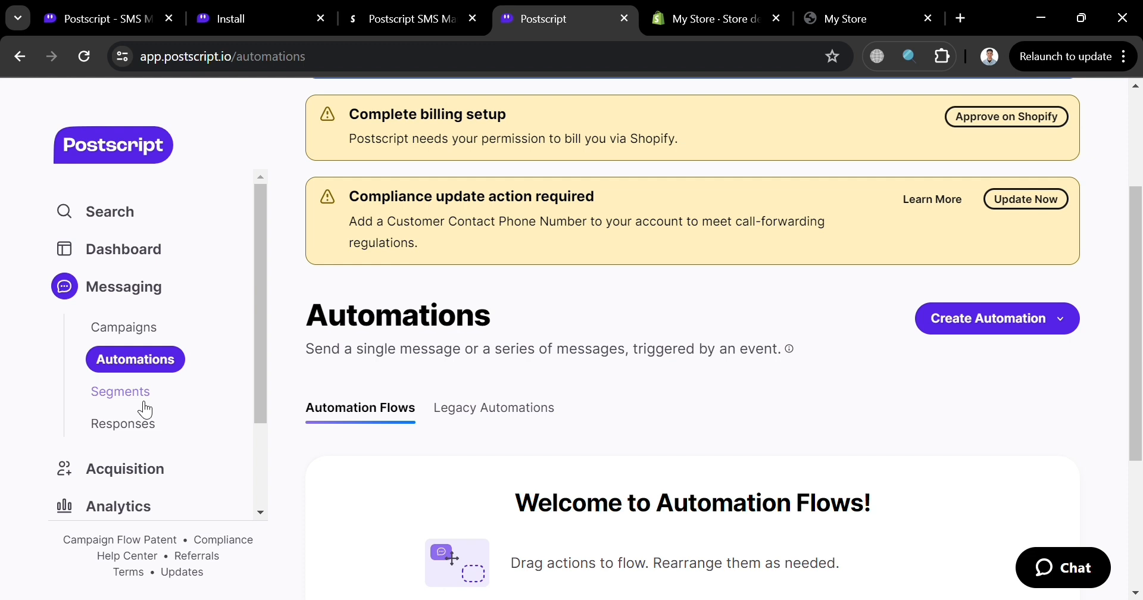
- Start a new subscriber segment and name it "Sample"
left_click(143, 404)
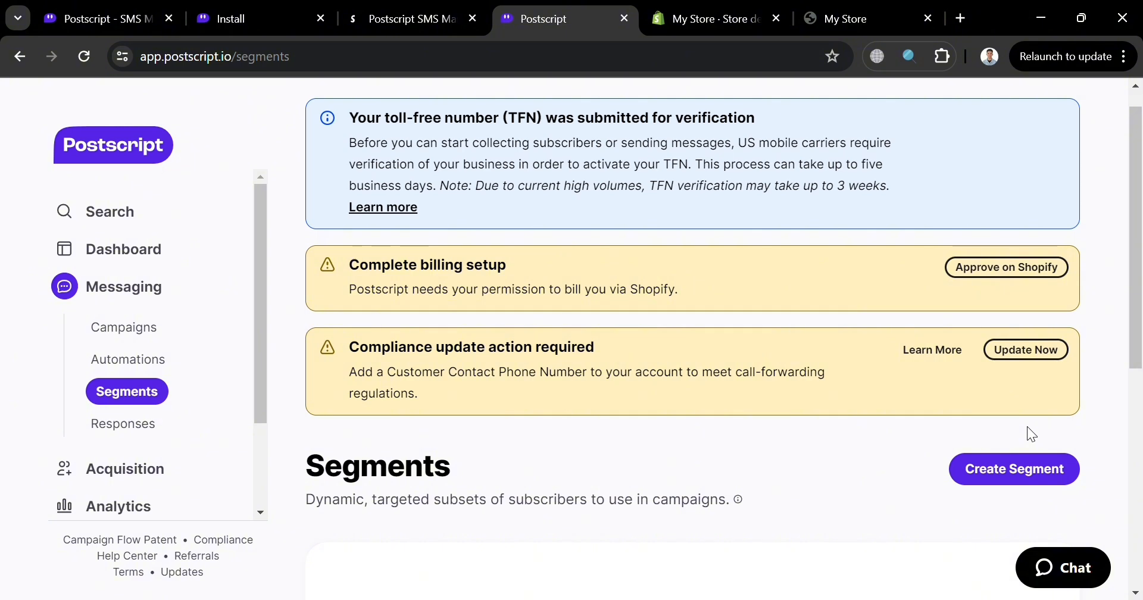
scroll(1032, 435, "down", 2)
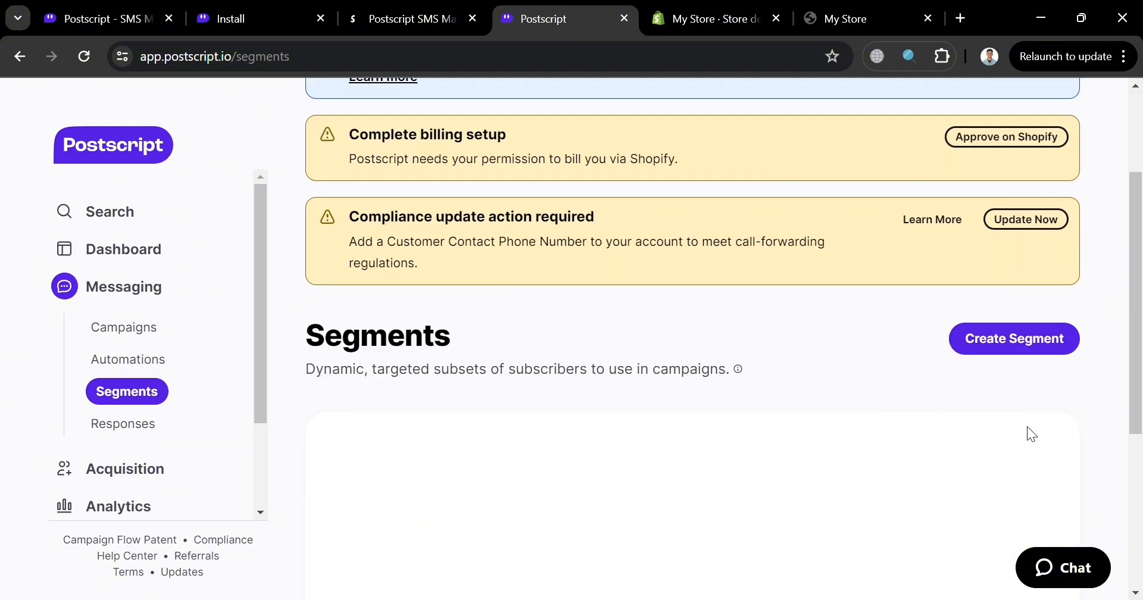
left_click(1050, 351)
scroll(619, 474, "down", 3)
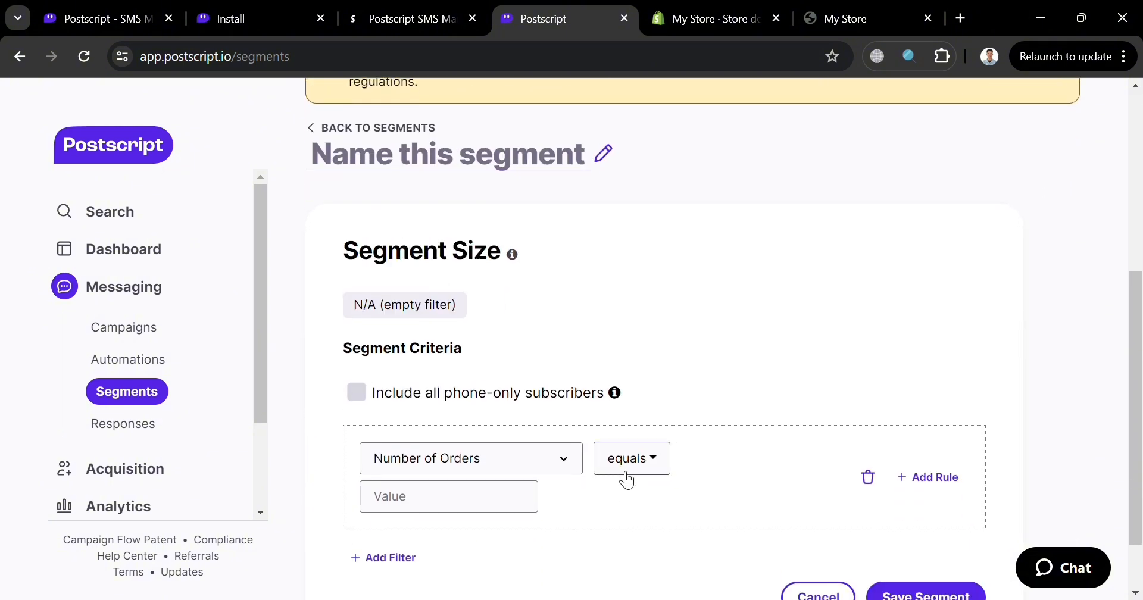
type("Sample")
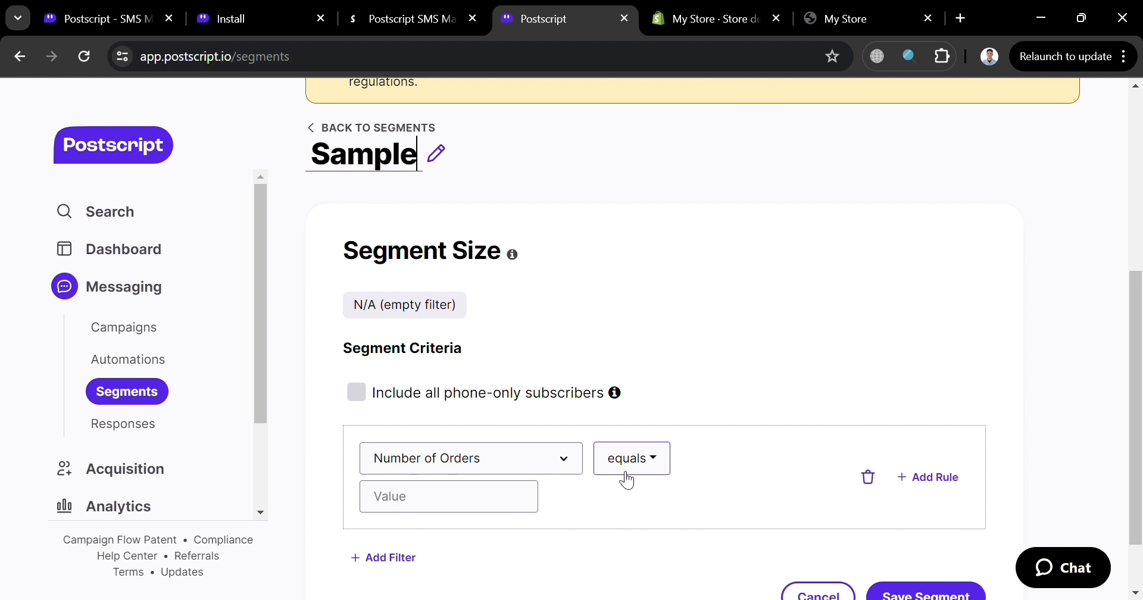
- Set the segment's criterion to Average Order Value and check the available comparison operators
left_click(571, 469)
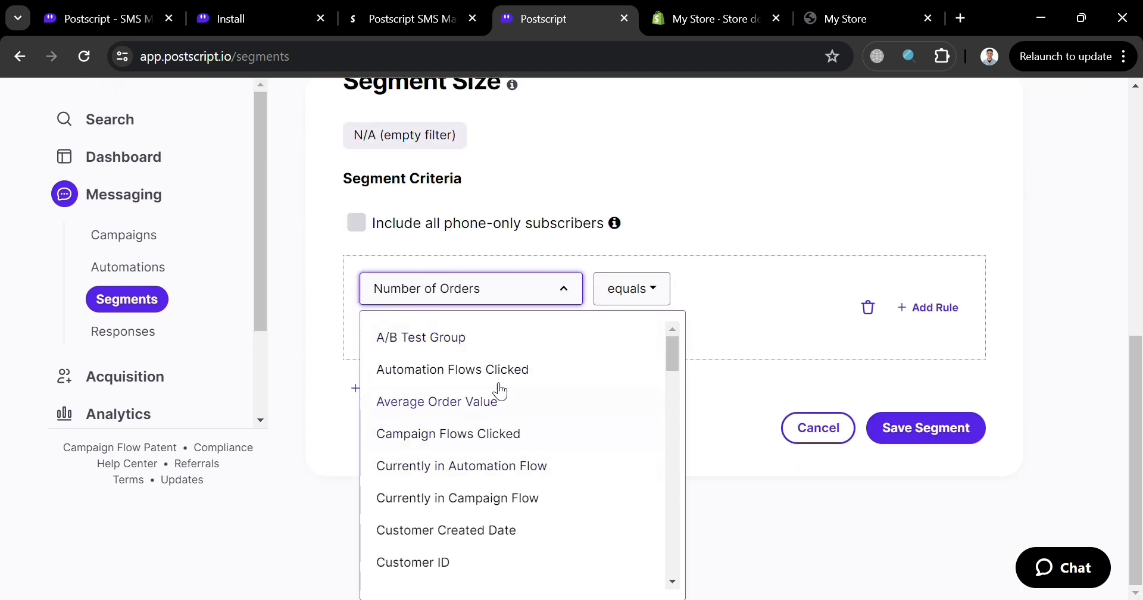
left_click(501, 405)
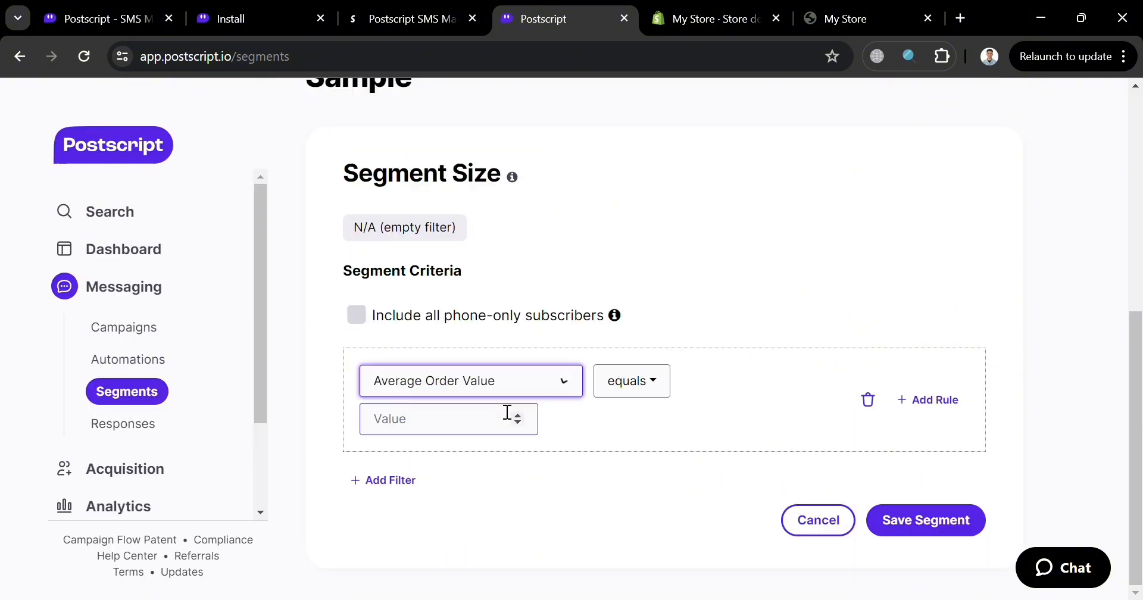
left_click(638, 404)
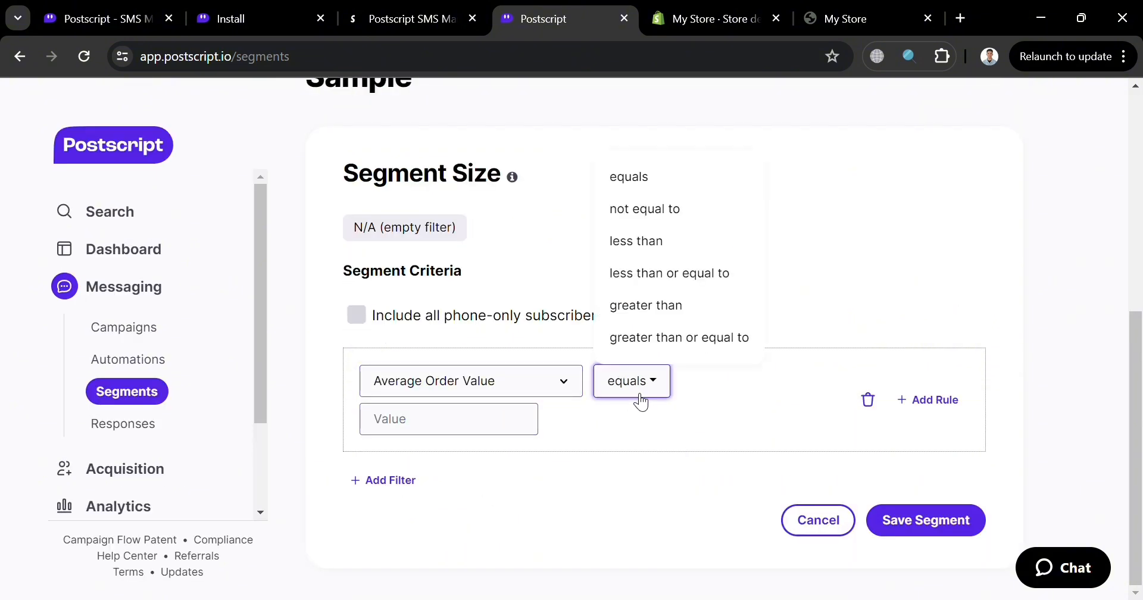
left_click(688, 483)
left_click(500, 433)
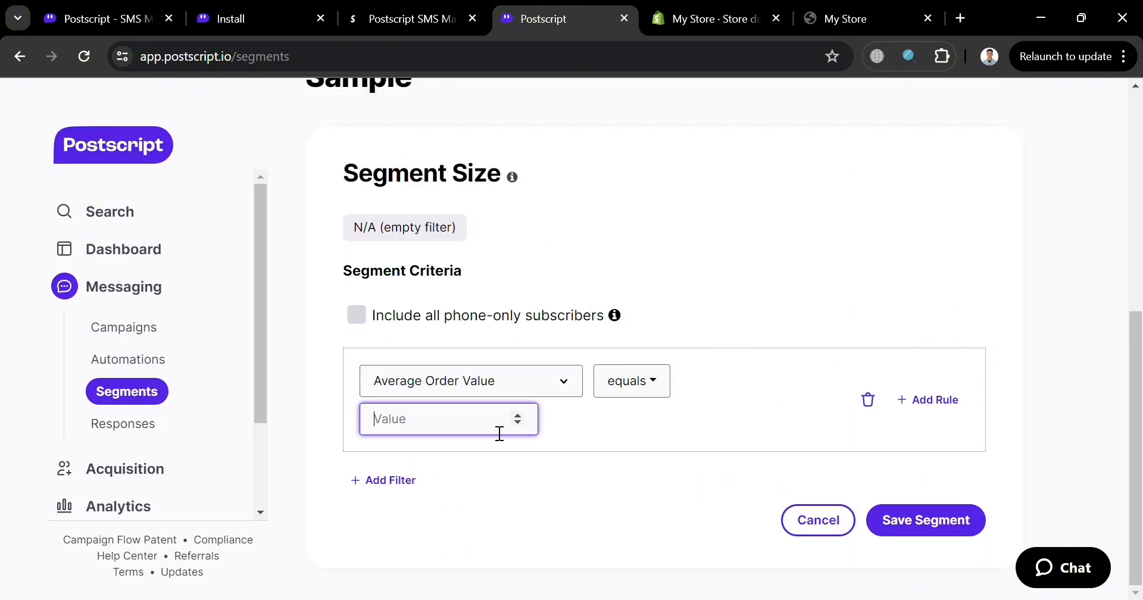
- Add a second rule to the segment filter, delete it again and cancel the segment without saving
left_click(920, 400)
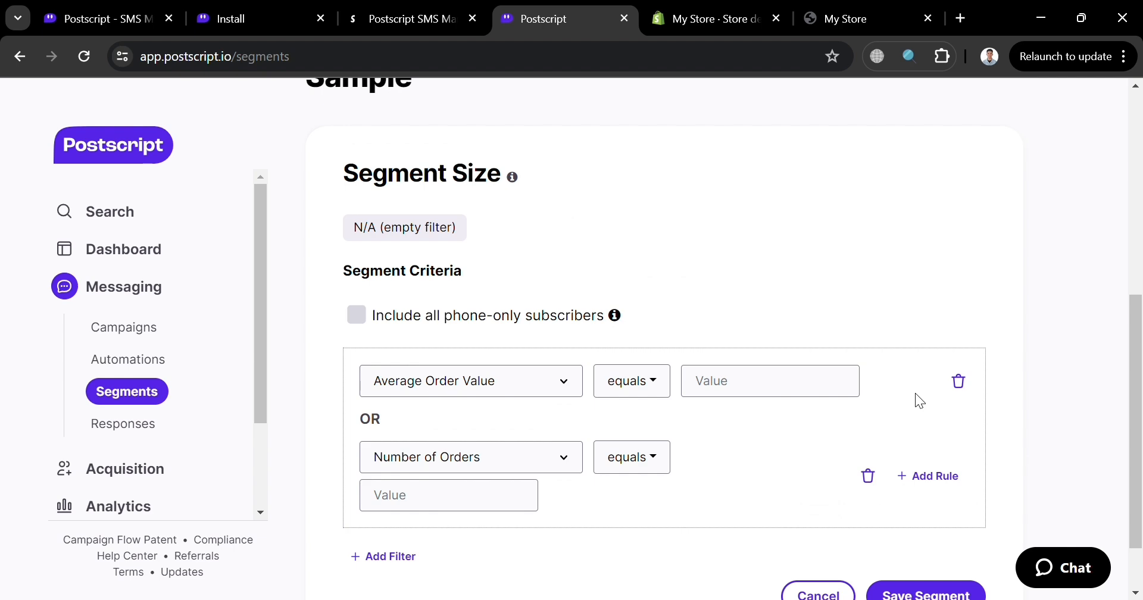
left_click(868, 476)
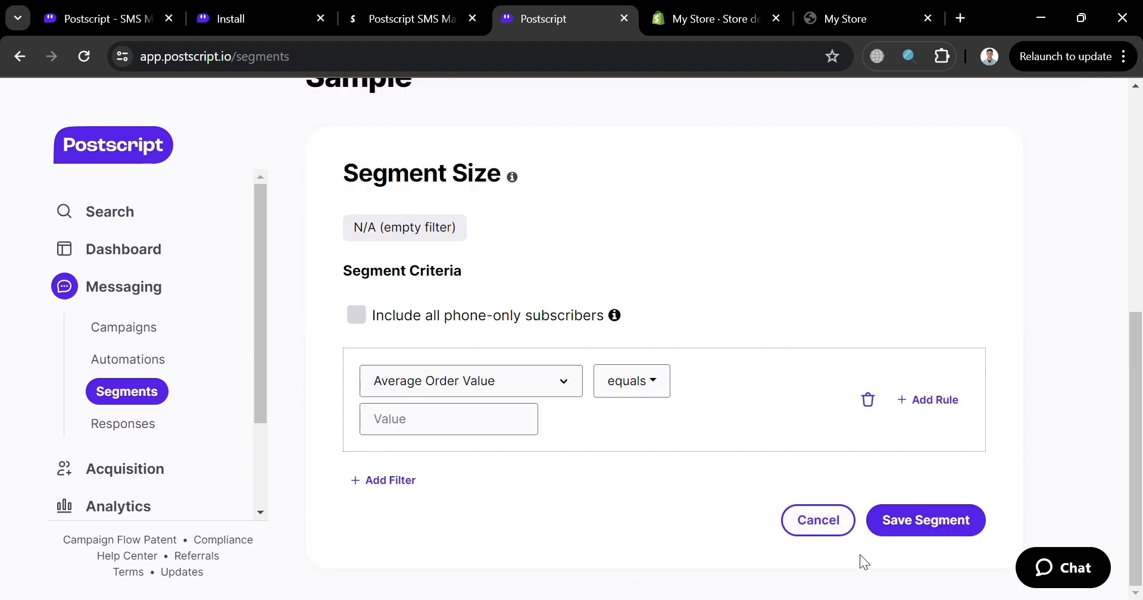
left_click(835, 523)
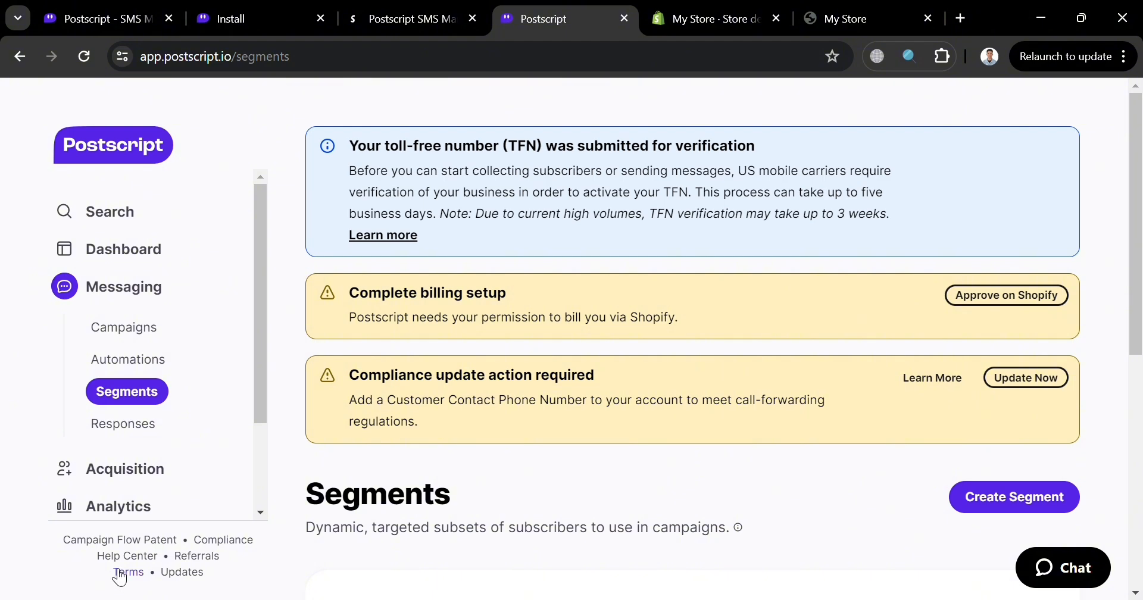
- Review the website popups and the opt-in keywords among the subscriber acquisition tools
scroll(106, 457, "down", 3)
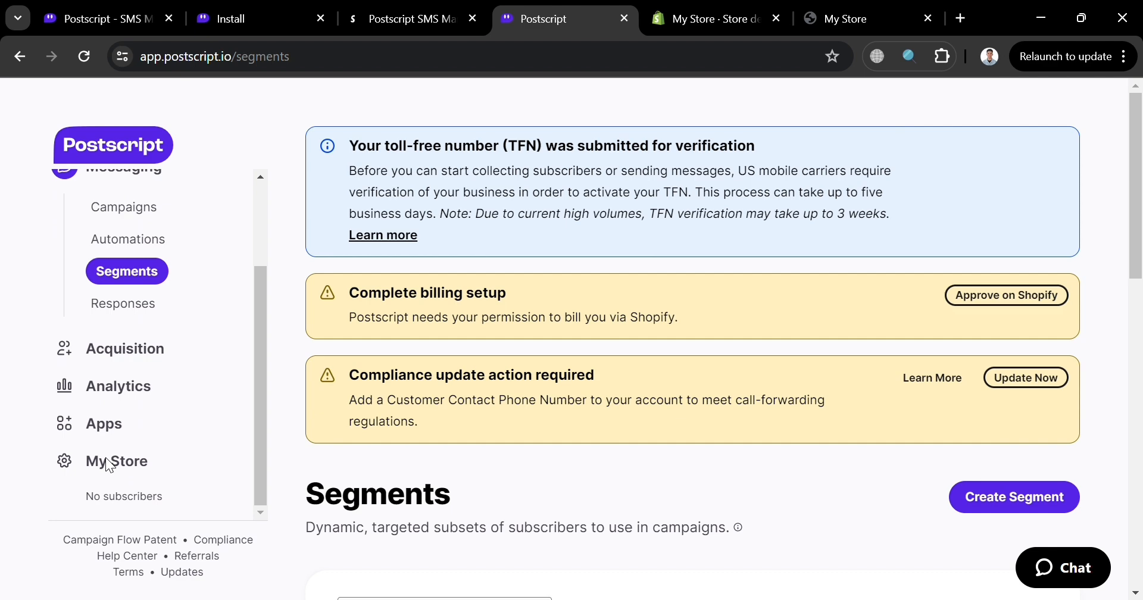
left_click(161, 361)
scroll(156, 361, "down", 3)
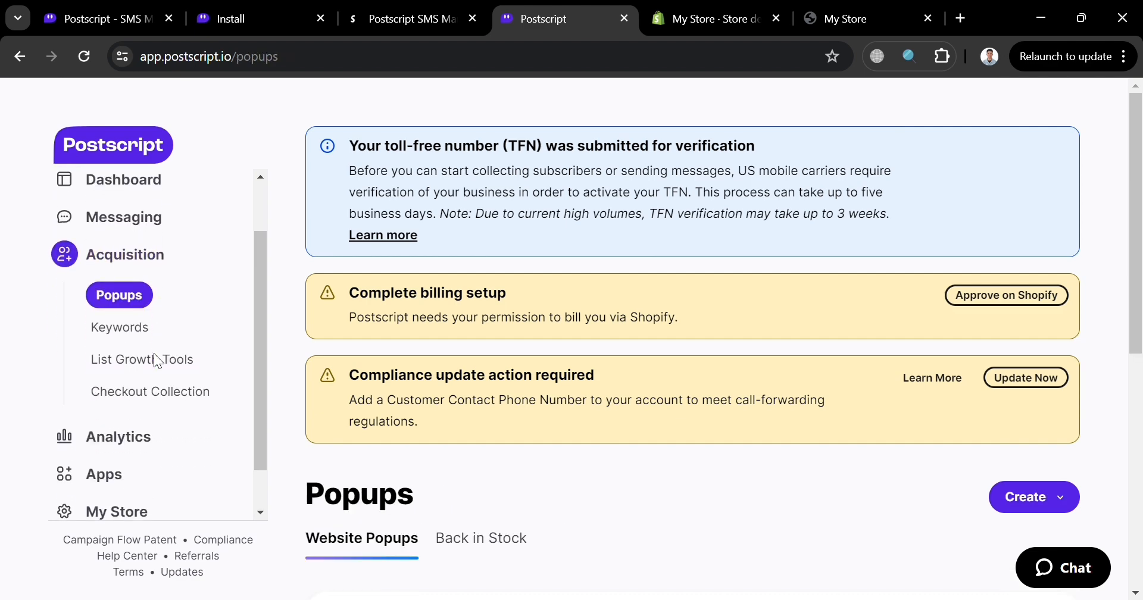
scroll(566, 425, "down", 5)
scroll(565, 426, "down", 2)
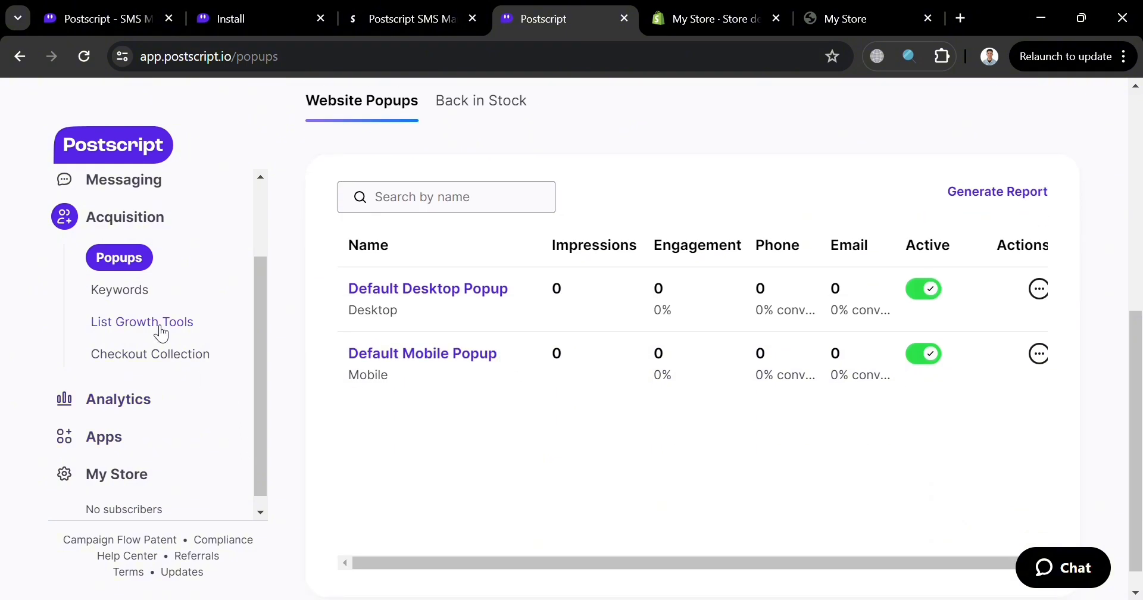
left_click(107, 293)
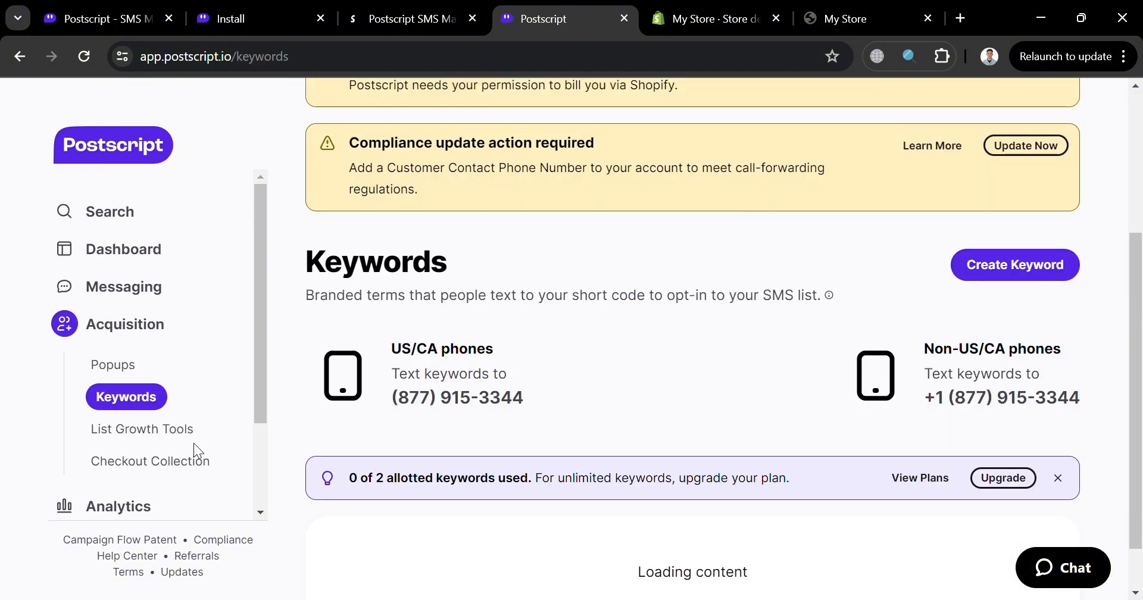
scroll(194, 443, "down", 2)
- Look over the message analytics for the last 7 days and the Reports page
left_click(141, 390)
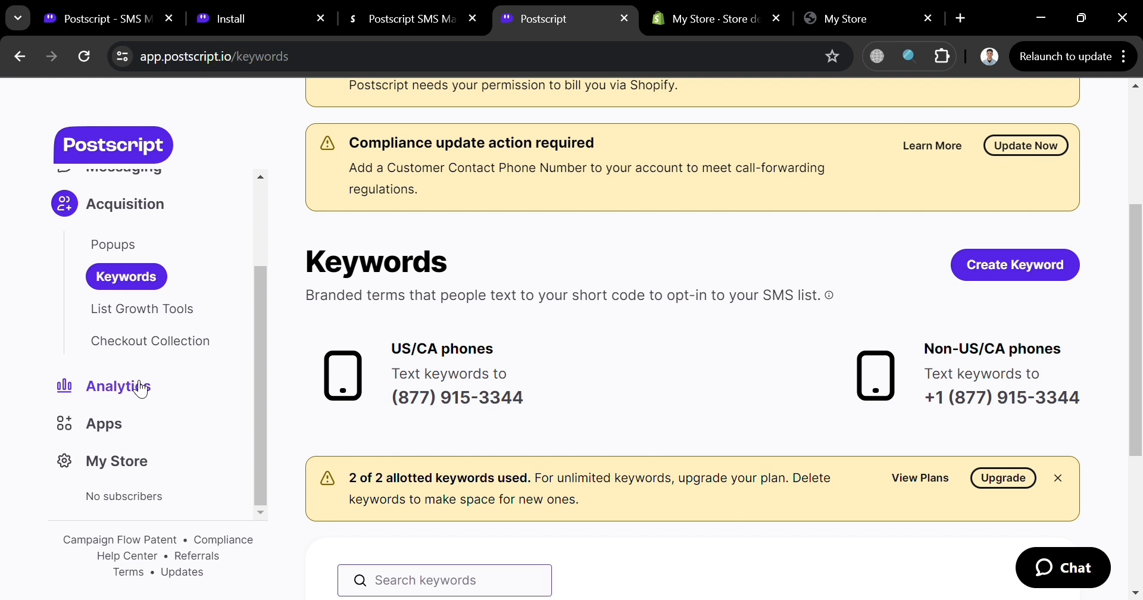
left_click(133, 381)
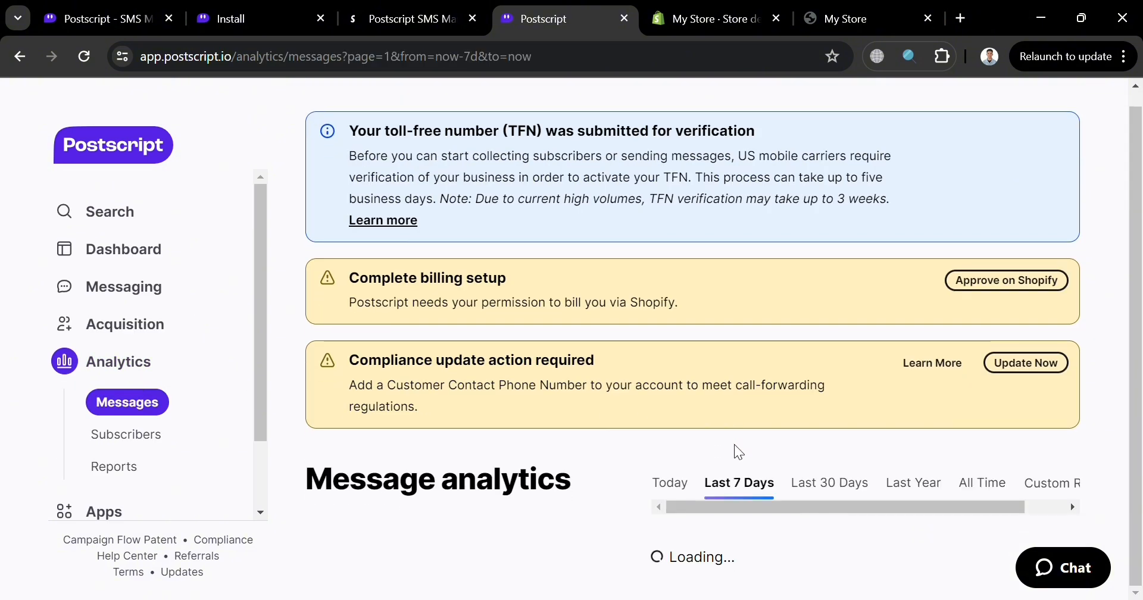
scroll(734, 446, "down", 1)
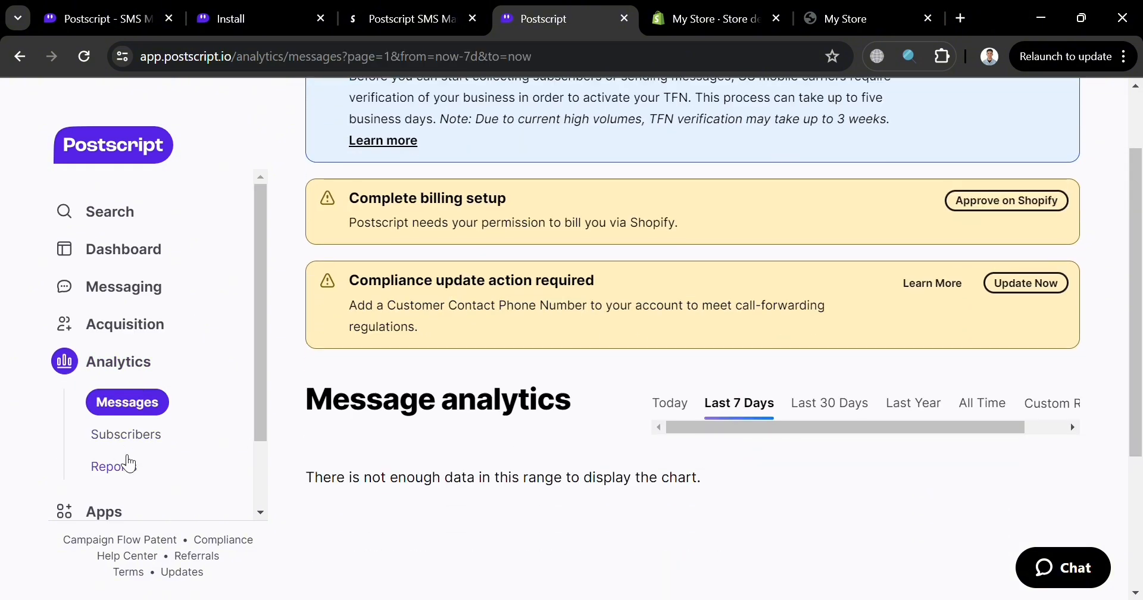
left_click(128, 464)
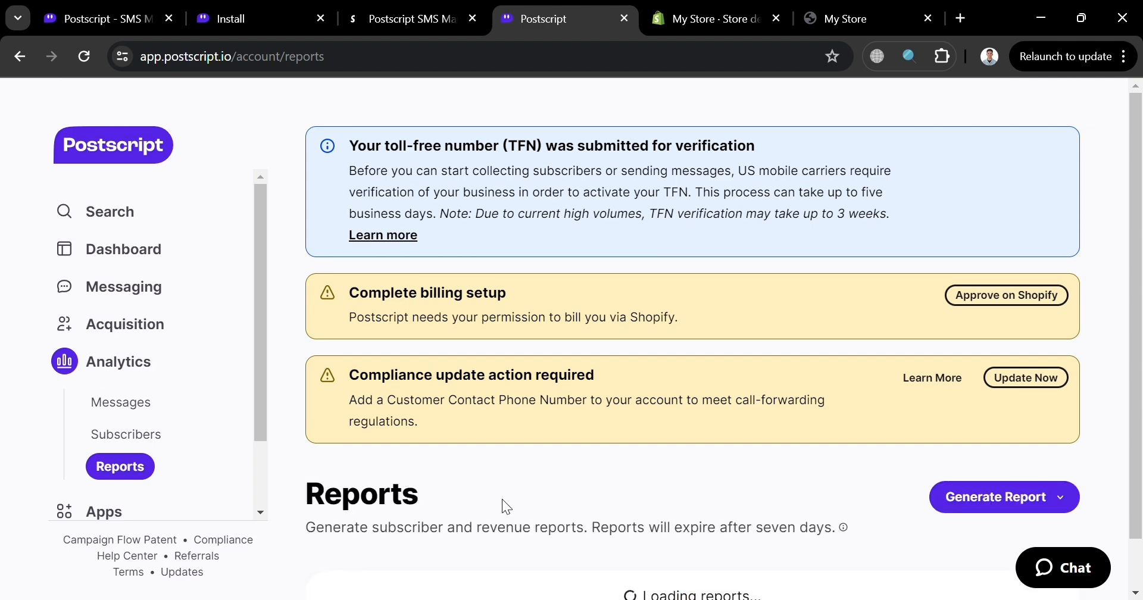
scroll(116, 453, "down", 1)
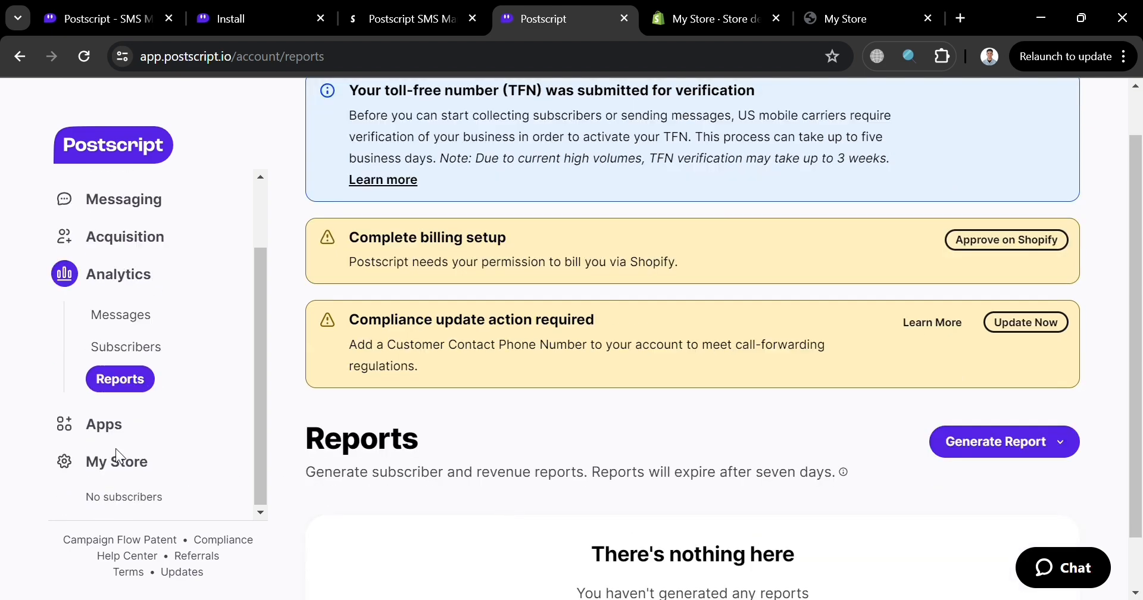
- Browse all apps available for integration with Postscript and look through the app categories
left_click(136, 428)
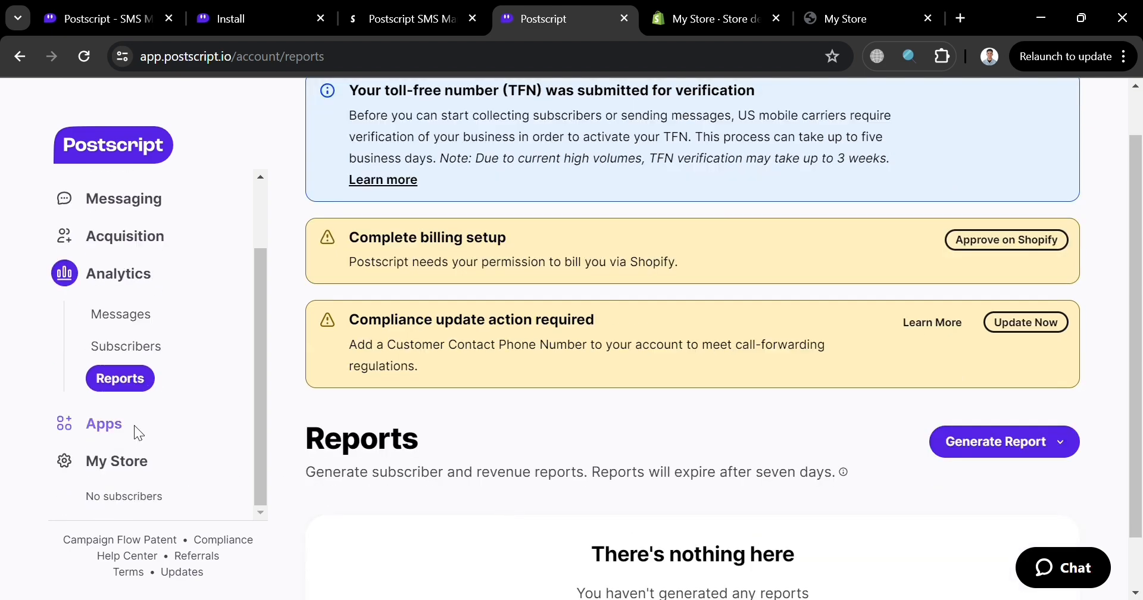
scroll(616, 424, "down", 1)
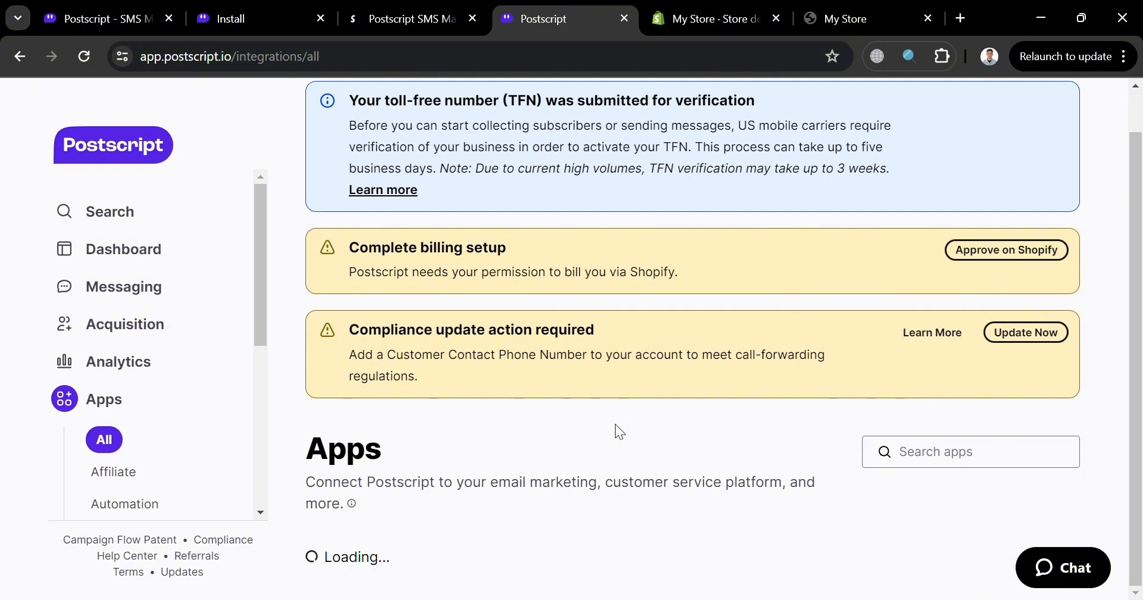
scroll(615, 424, "down", 3)
scroll(615, 424, "down", 4)
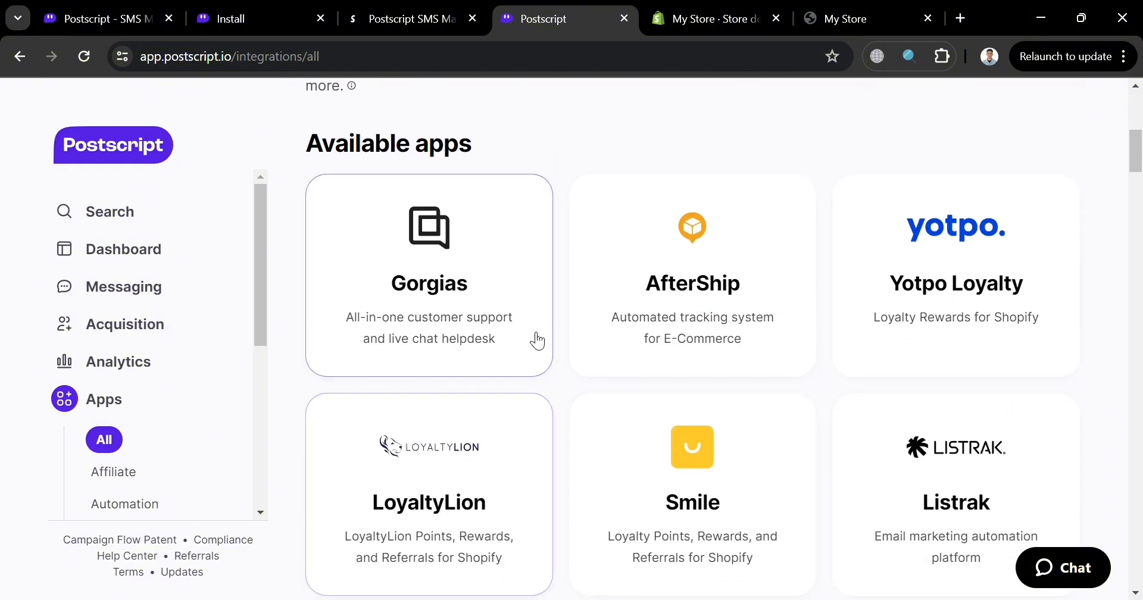
scroll(899, 530, "down", 12)
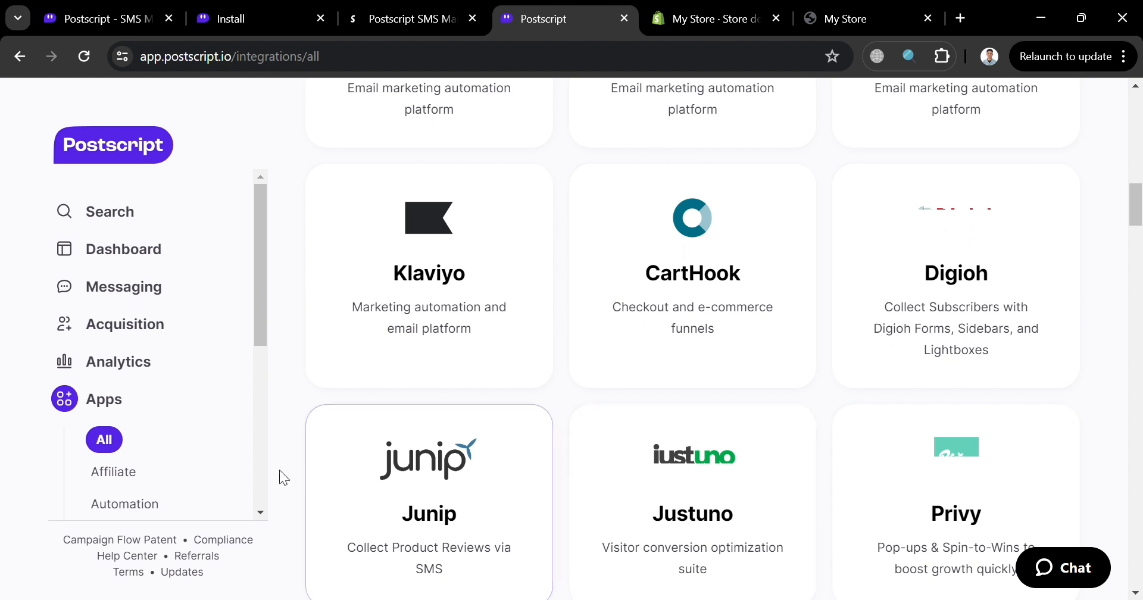
scroll(197, 453, "down", 2)
scroll(196, 461, "down", 1)
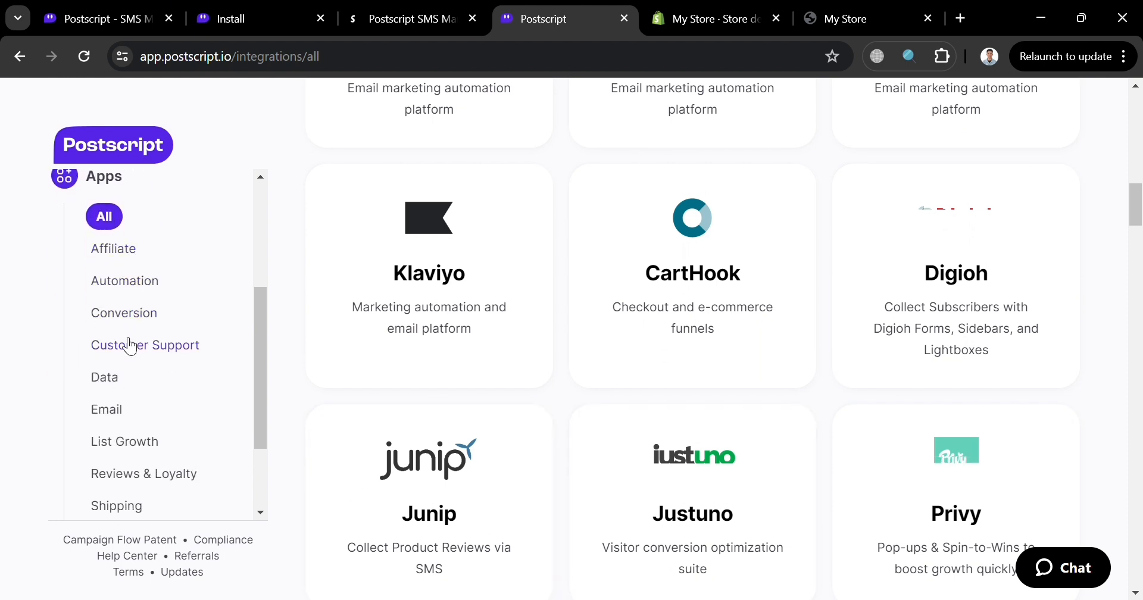
- View the Affiliate apps category and go back to the dashboard overview
left_click(125, 282)
left_click(118, 251)
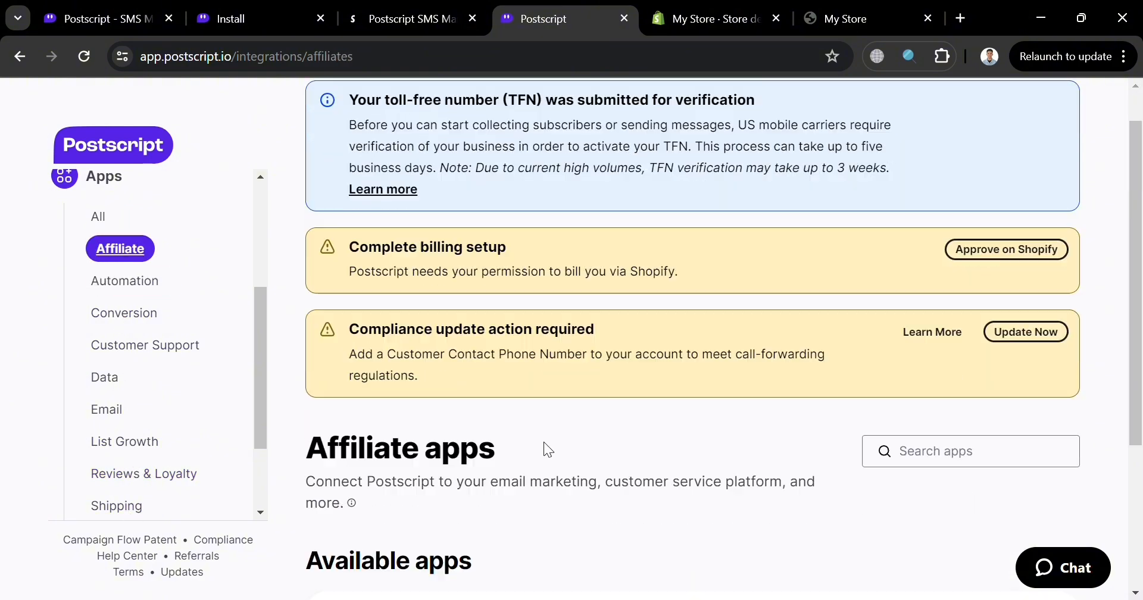
scroll(544, 442, "down", 4)
scroll(845, 451, "down", 7)
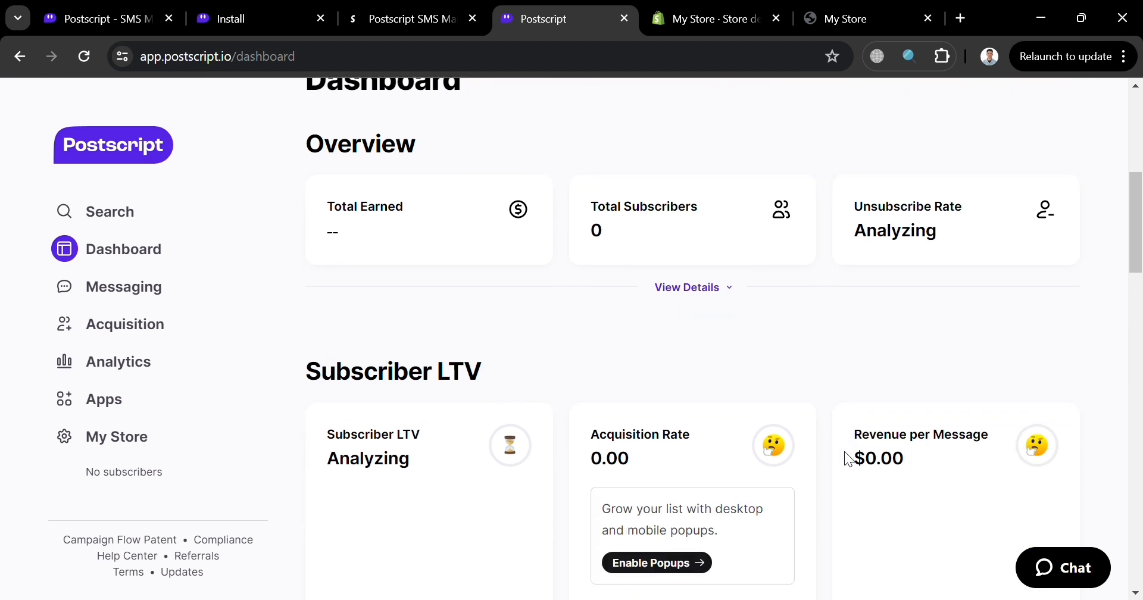